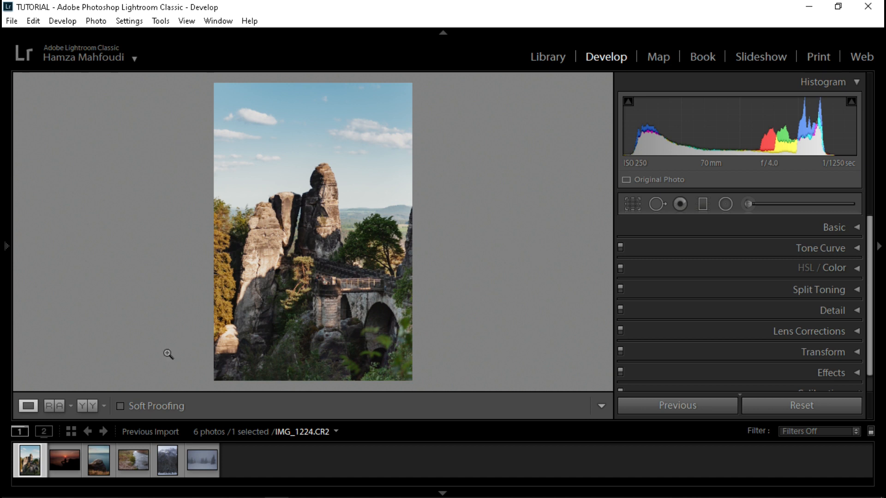
Step: Give the photo IMG_1224.CR2 a rating of 5
key(Right)
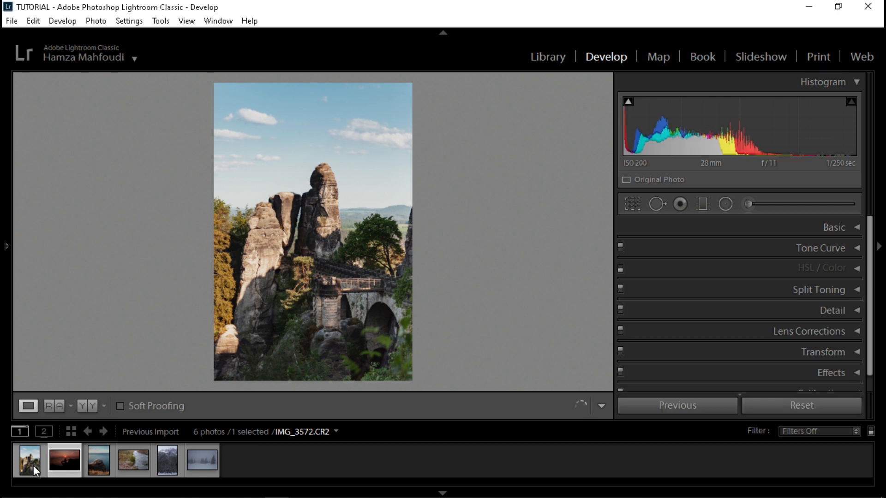
key(Left)
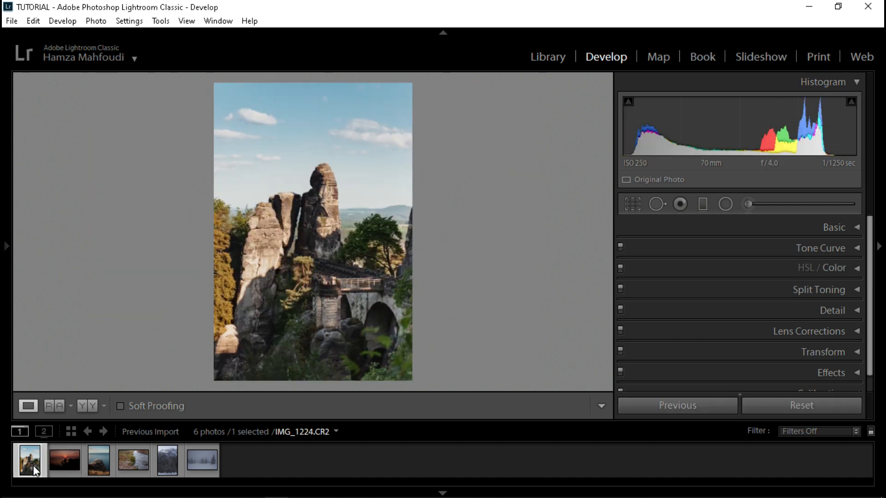
key(5)
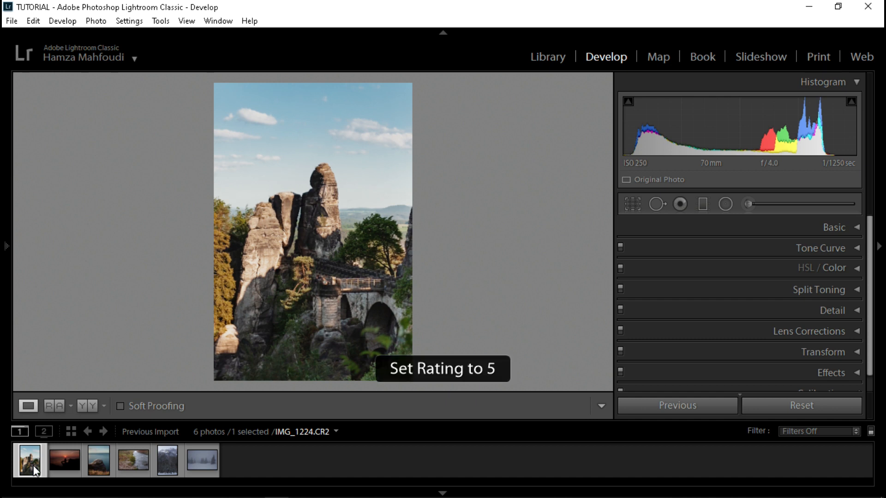
key(5)
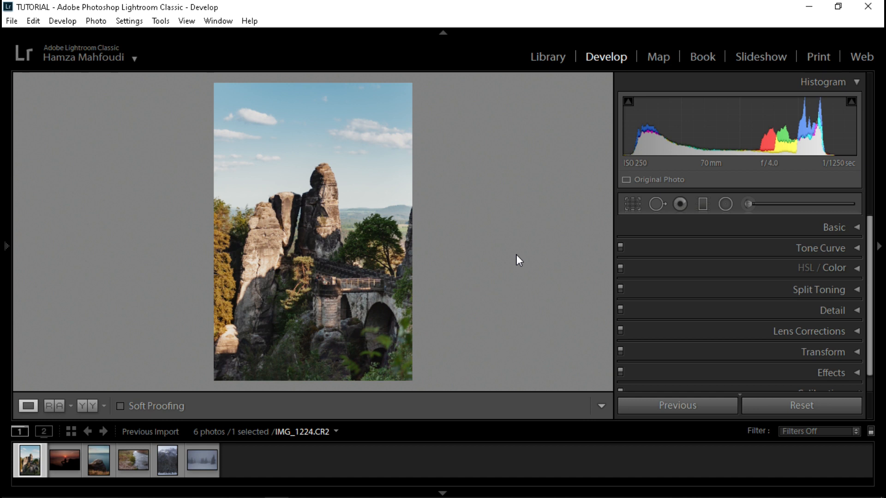
Step: Compare the edited photo side by side with its before version, and return to the single-image view
key(y)
click(91, 407)
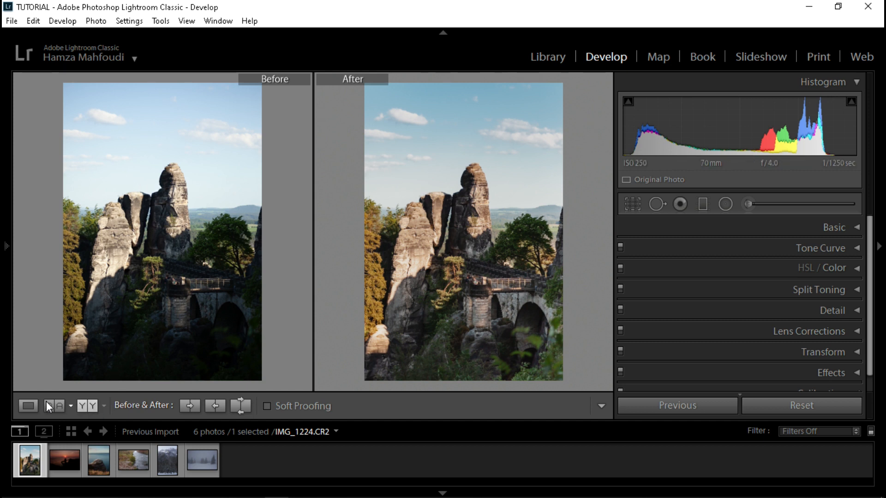
click(29, 405)
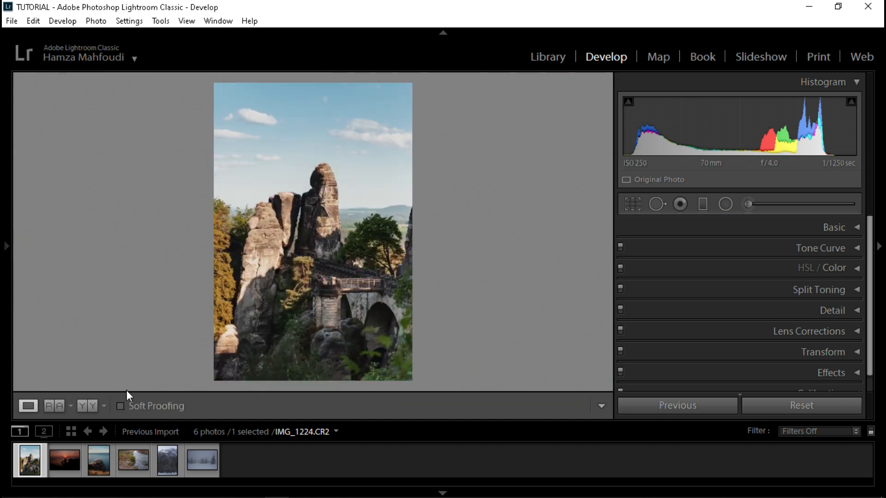
Step: Reset all develop settings of IMG_1224.CR2 and enable lens profile corrections
click(794, 403)
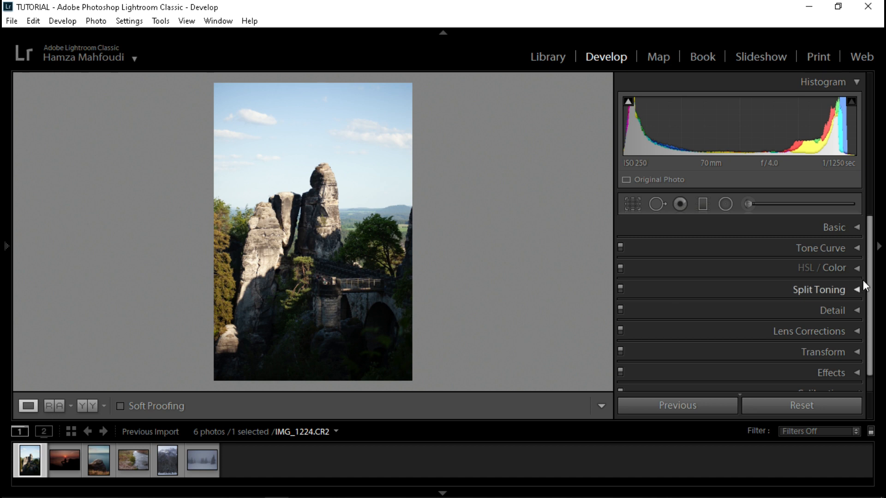
drag(872, 254, 867, 272)
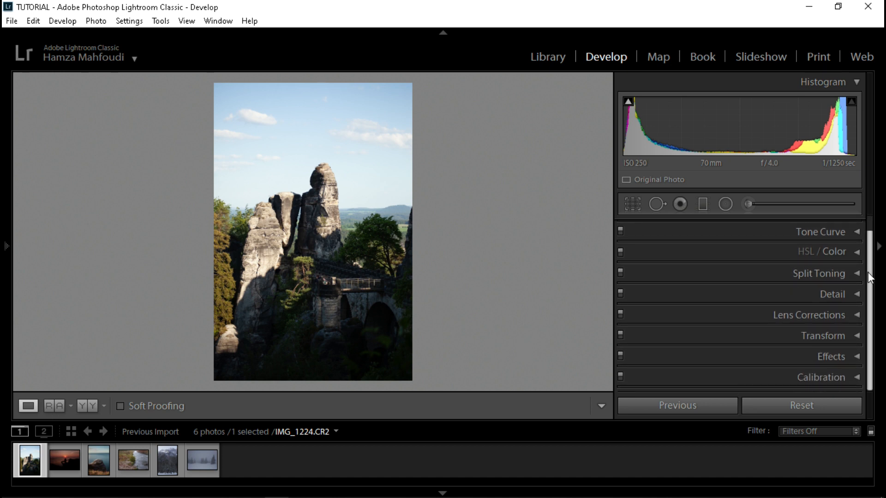
click(855, 315)
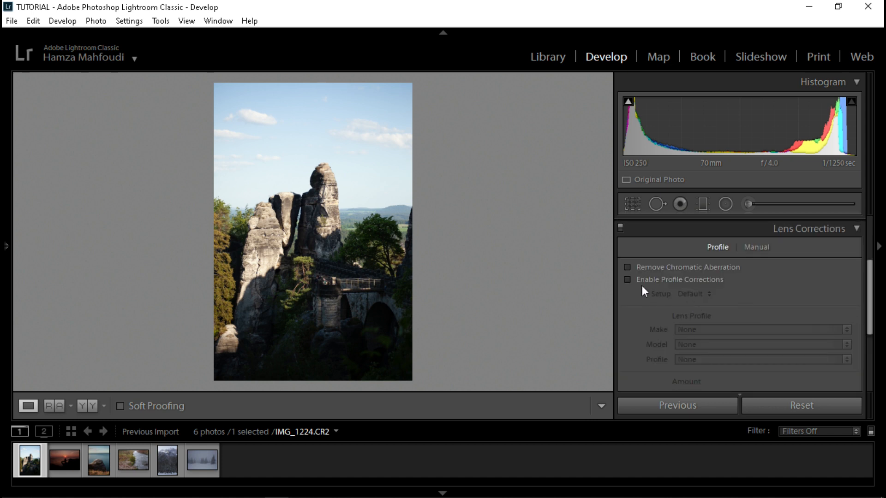
click(638, 280)
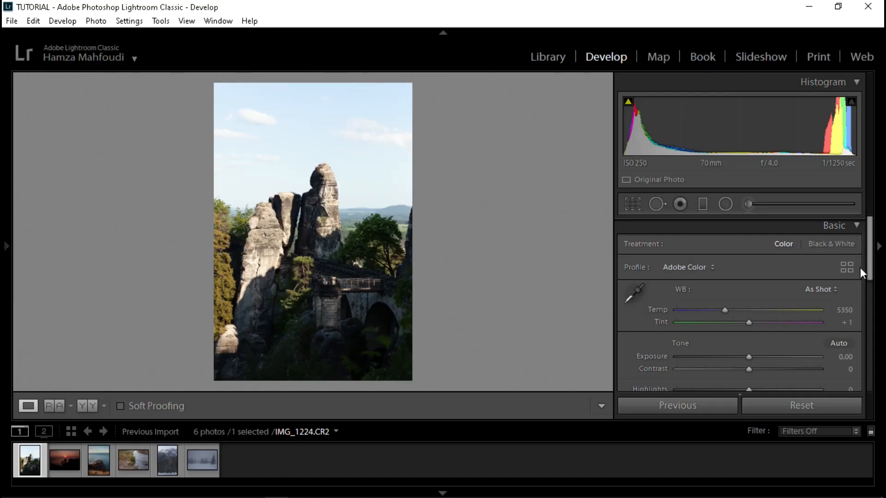
drag(867, 273, 868, 252)
click(858, 226)
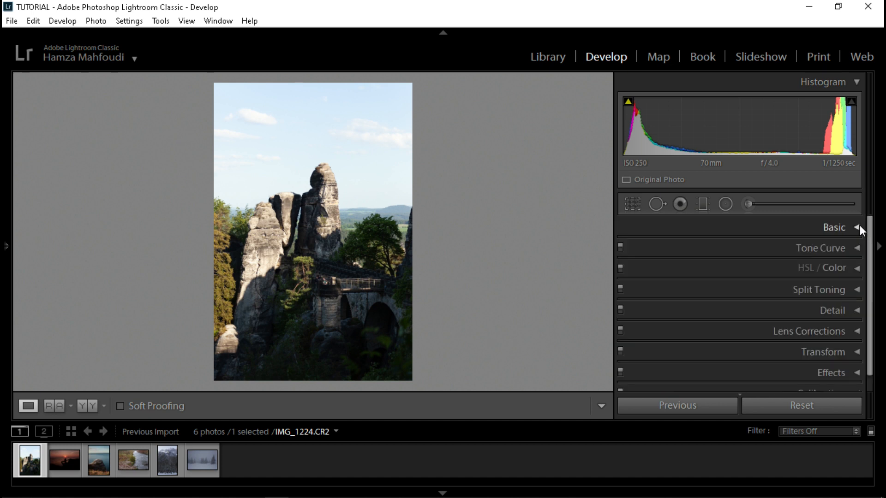
Step: Place a diagonal graduated filter running from the photo's lower-right corner toward the upper left, centred on the bridge
click(703, 206)
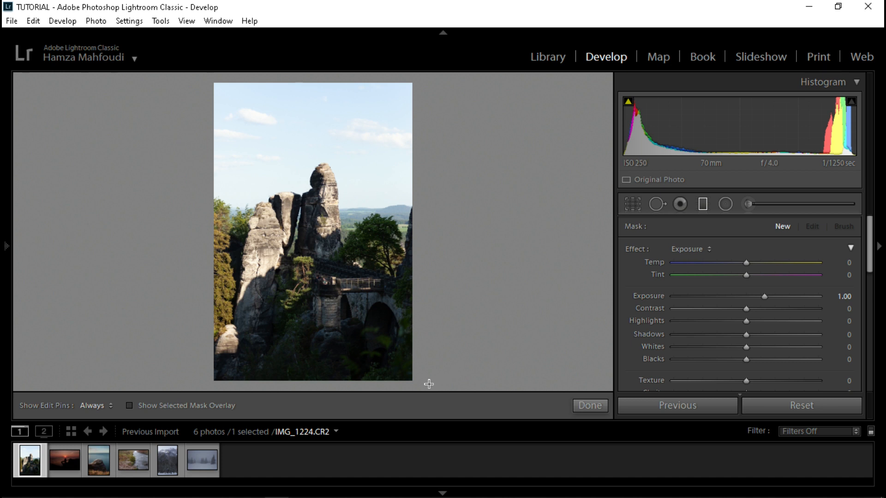
drag(417, 385, 280, 240)
drag(280, 239, 282, 233)
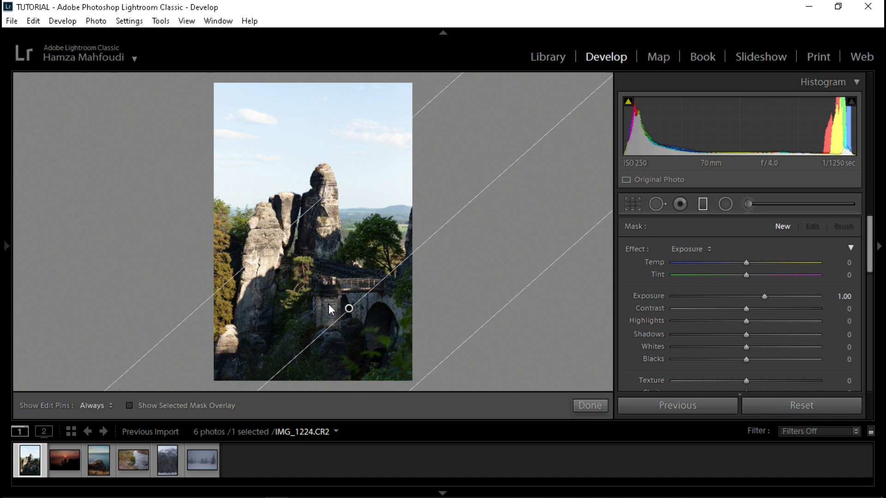
drag(348, 308, 338, 301)
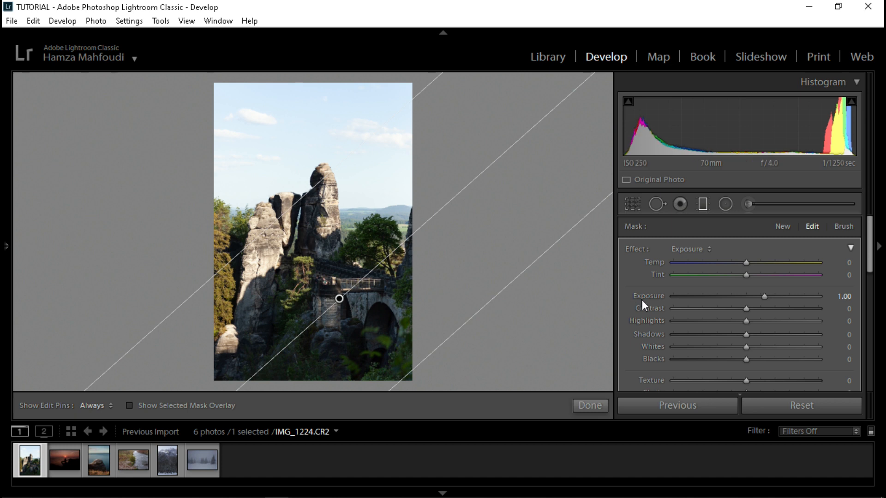
Step: Set the diagonal graduated filter's exposure to 1.50 and finish editing it
drag(765, 296, 768, 296)
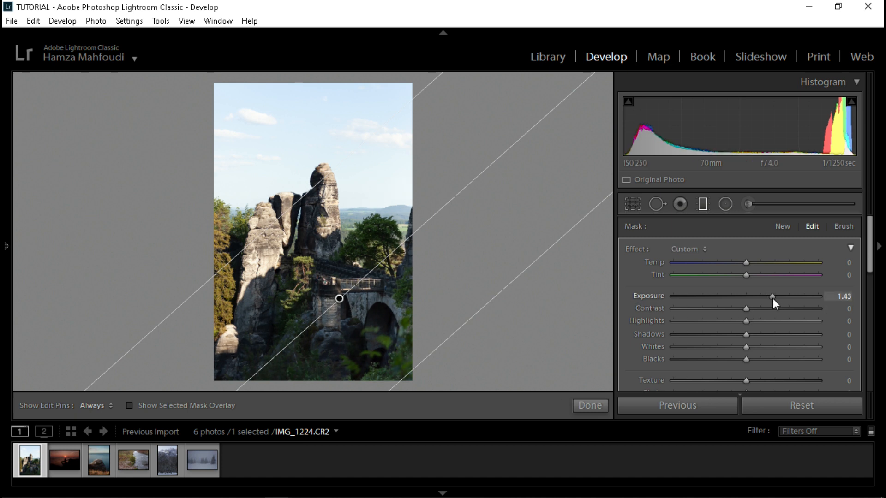
drag(774, 298, 774, 300)
drag(775, 301, 773, 300)
drag(850, 299, 848, 299)
drag(848, 299, 850, 300)
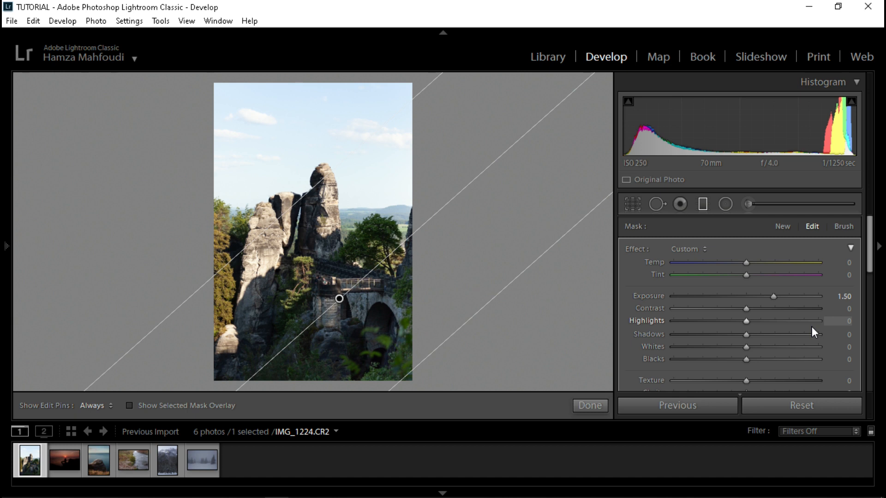
click(587, 406)
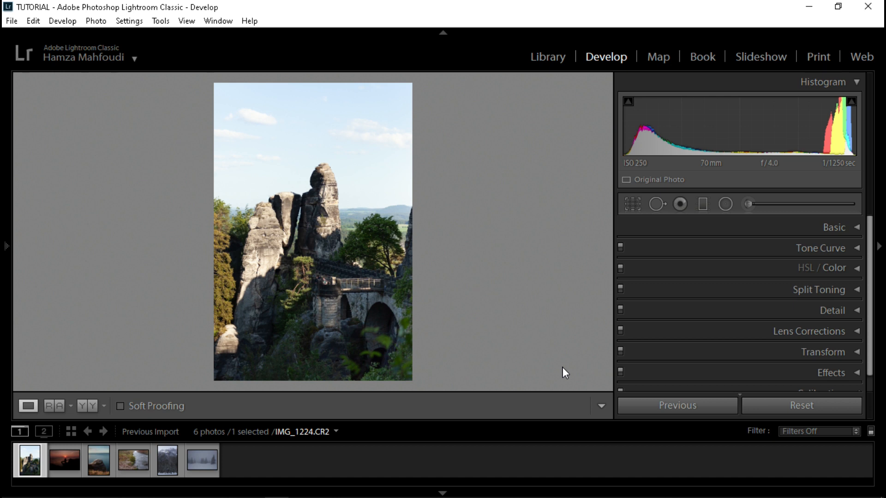
Step: Add a horizontal graduated filter from the top of the sky down to the bridge and darken it with negative exposure
click(702, 204)
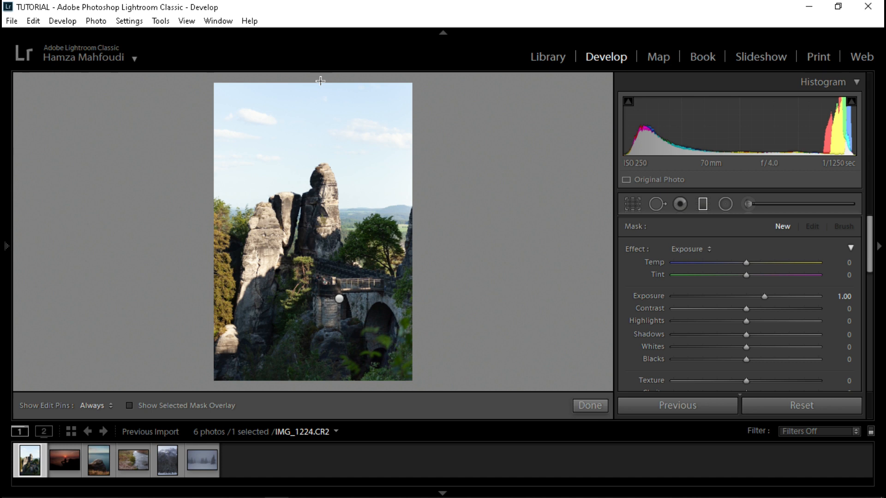
drag(321, 81, 322, 284)
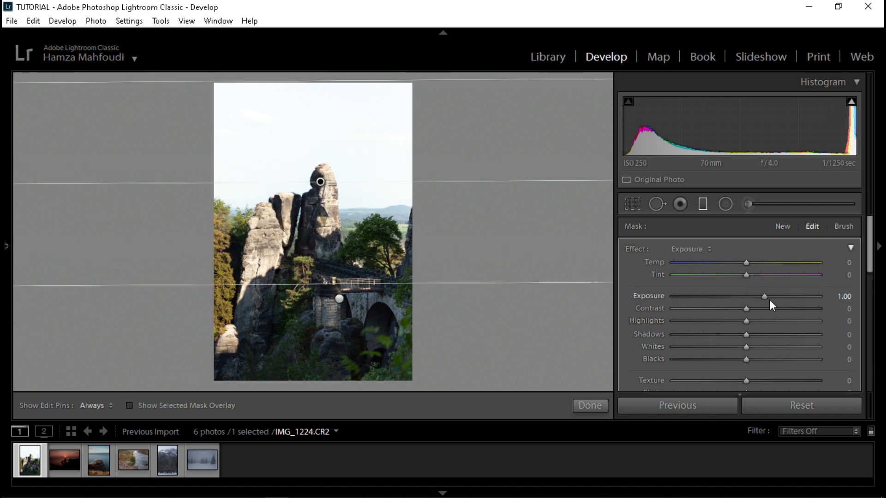
drag(765, 297, 735, 308)
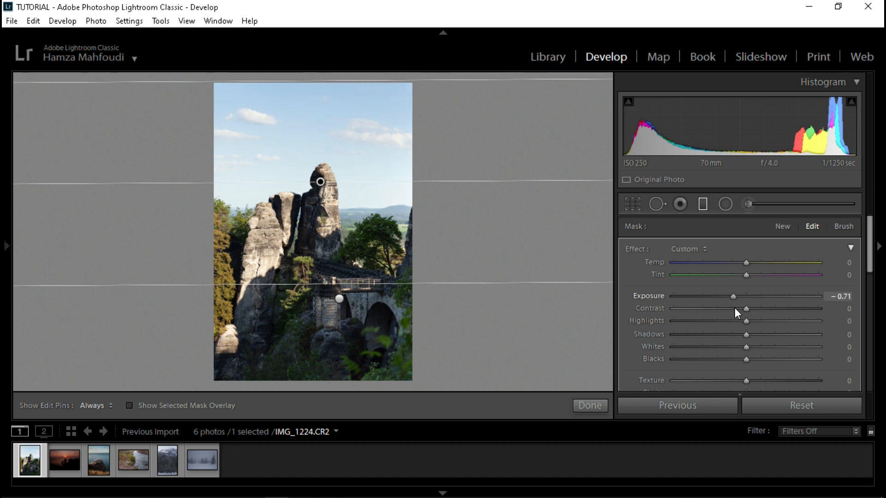
drag(734, 309, 738, 307)
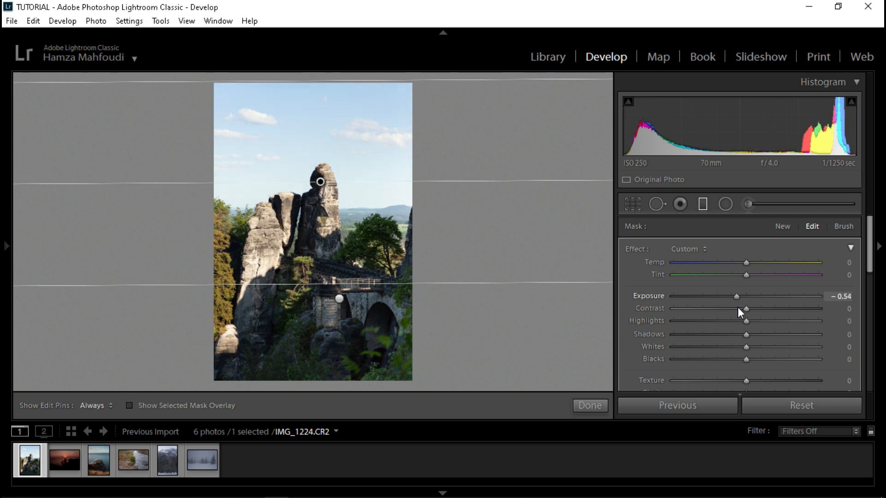
drag(738, 307, 736, 307)
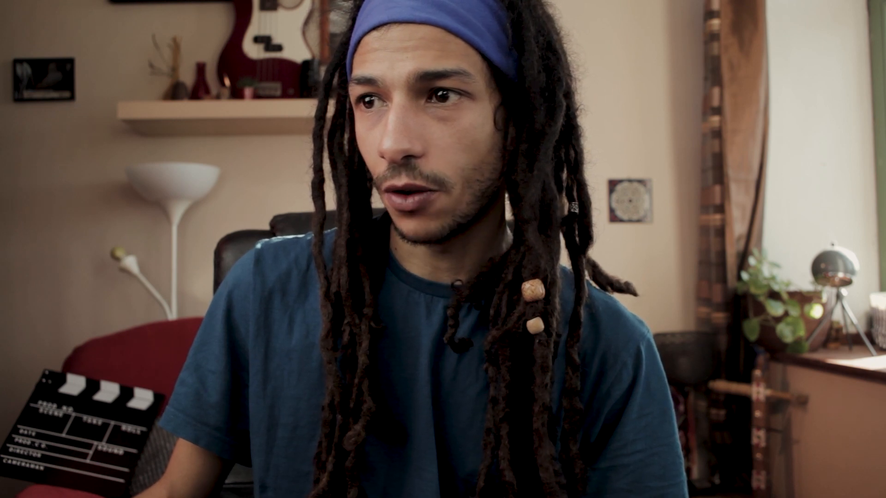
Step: Apply a Luminance range mask to the sky's graduated filter and raise the lower limit of its range
scroll(864, 291, down, 3)
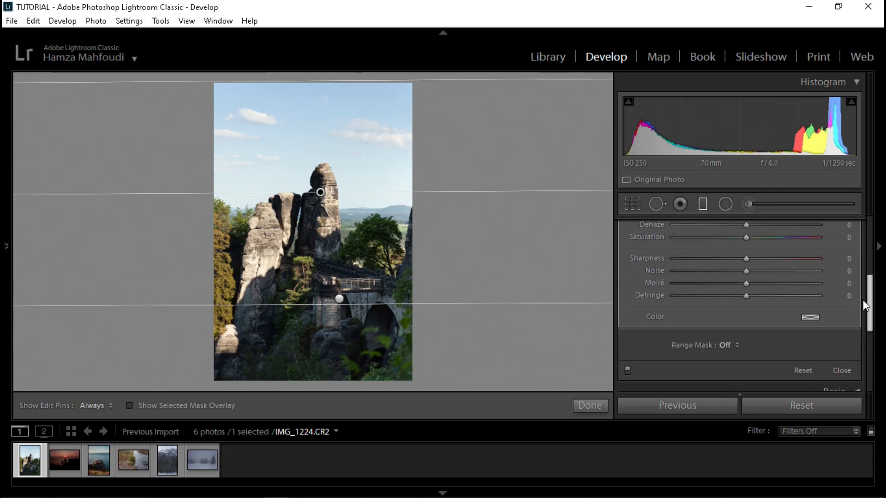
click(733, 344)
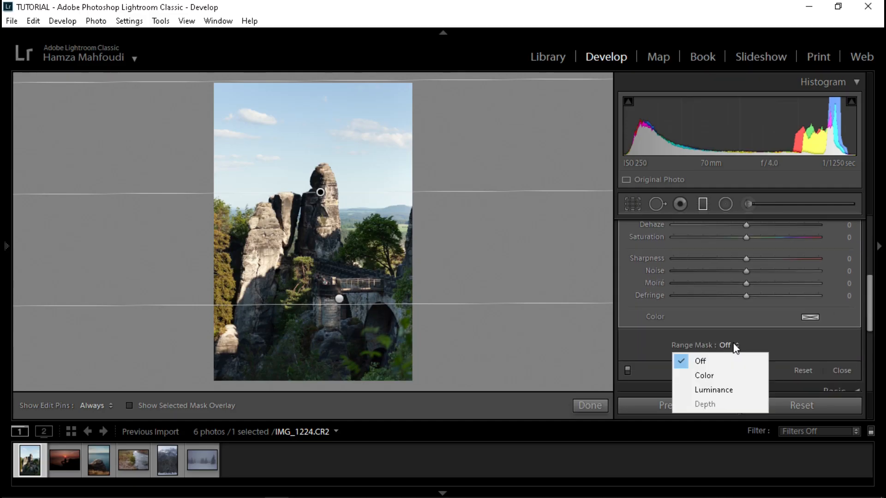
click(720, 389)
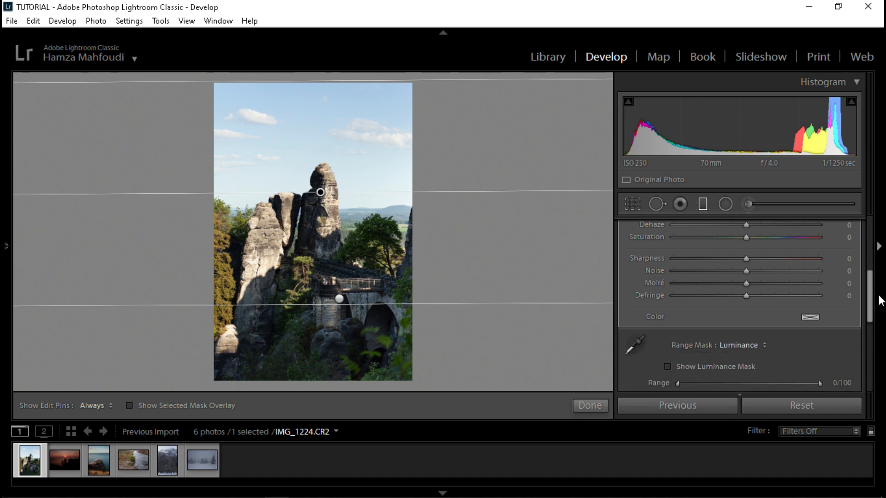
scroll(867, 314, down, 2)
drag(867, 314, 864, 326)
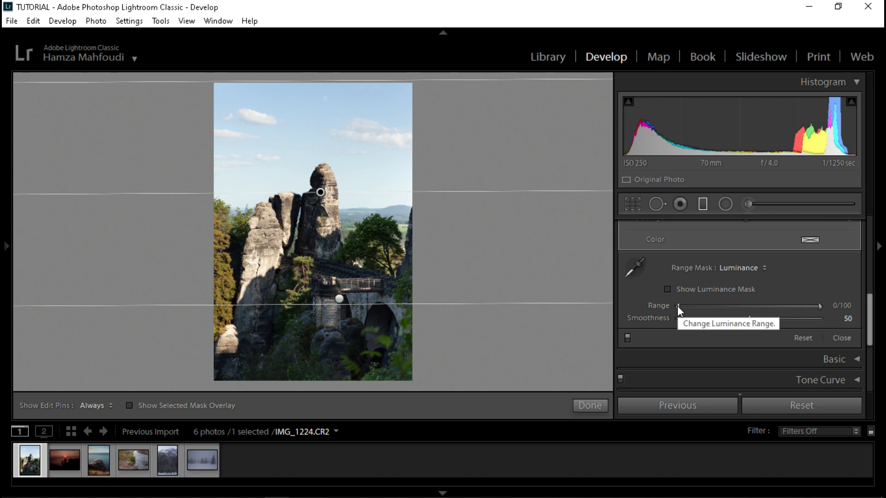
drag(677, 306, 715, 306)
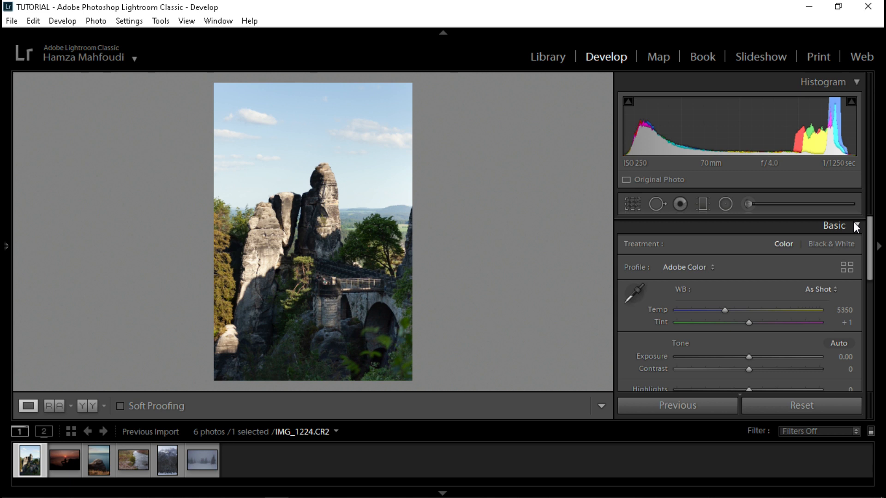
Step: Set the photo's white balance temperature to 6400 and tint to +7
drag(869, 249, 870, 261)
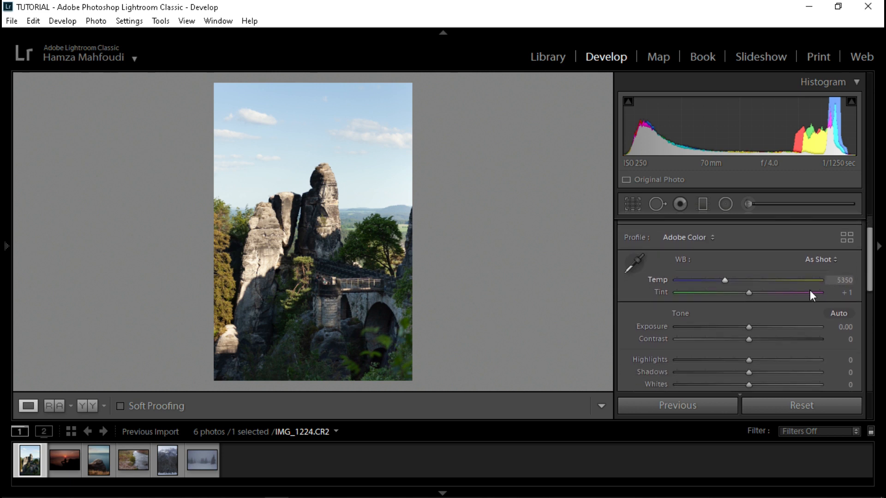
drag(724, 281, 738, 286)
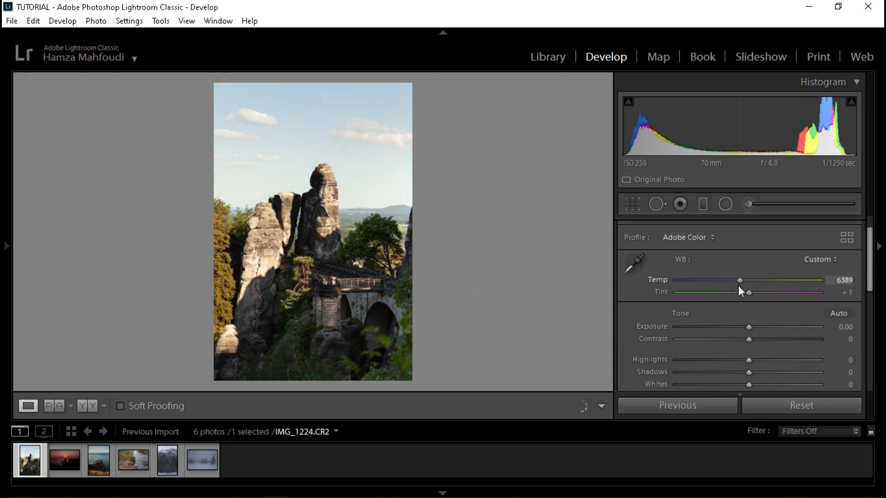
click(843, 280)
text(6500)
key(Return)
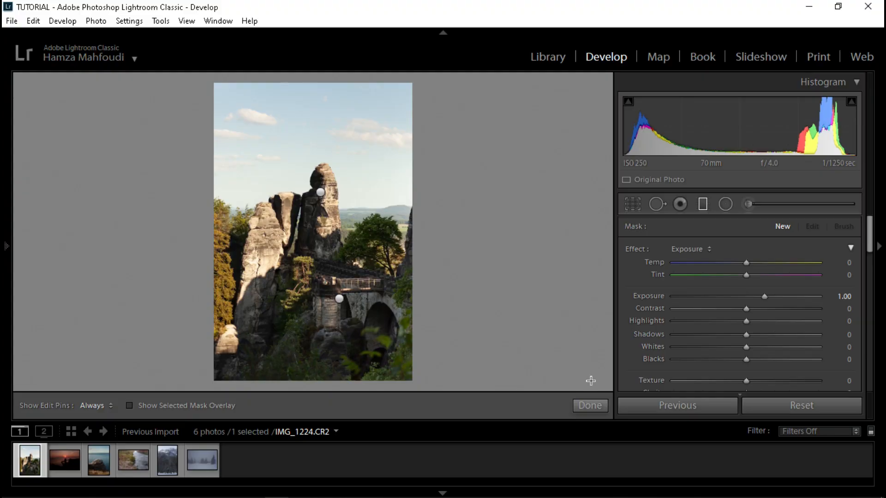
click(586, 406)
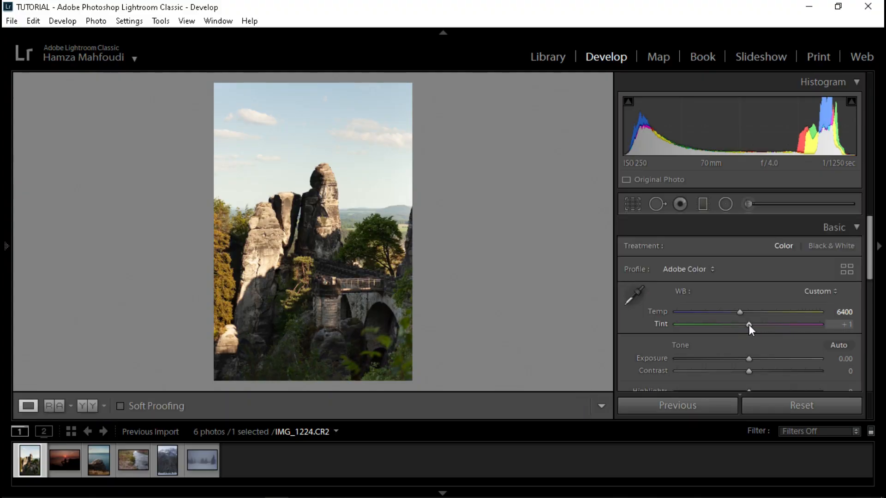
drag(749, 325, 752, 325)
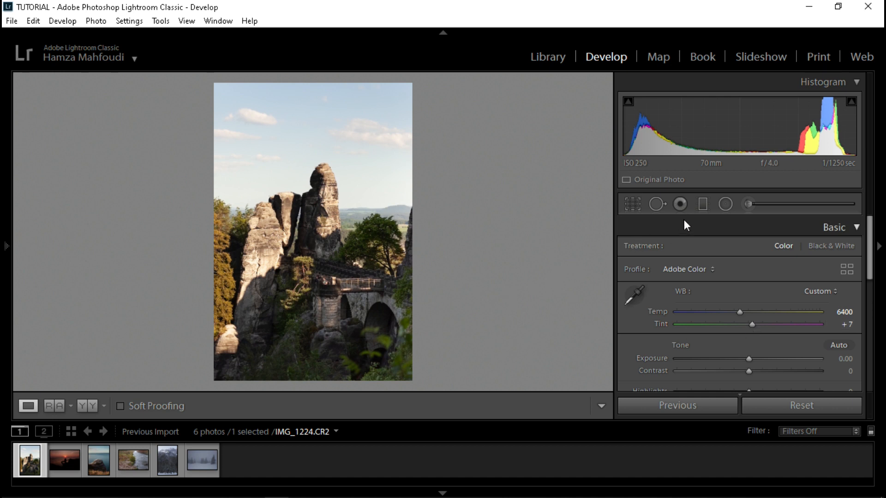
Step: Set the temperature for a new graduated filter to -44 and leave the graduated filter tool
click(702, 201)
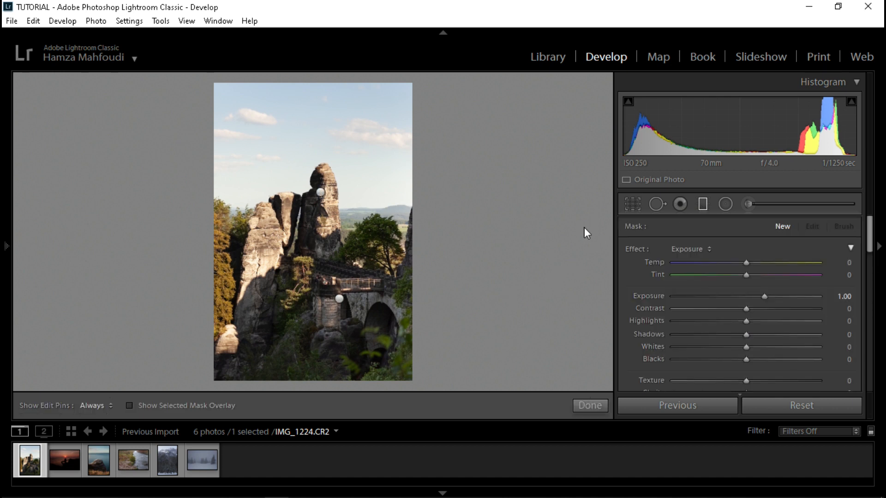
drag(746, 265, 739, 265)
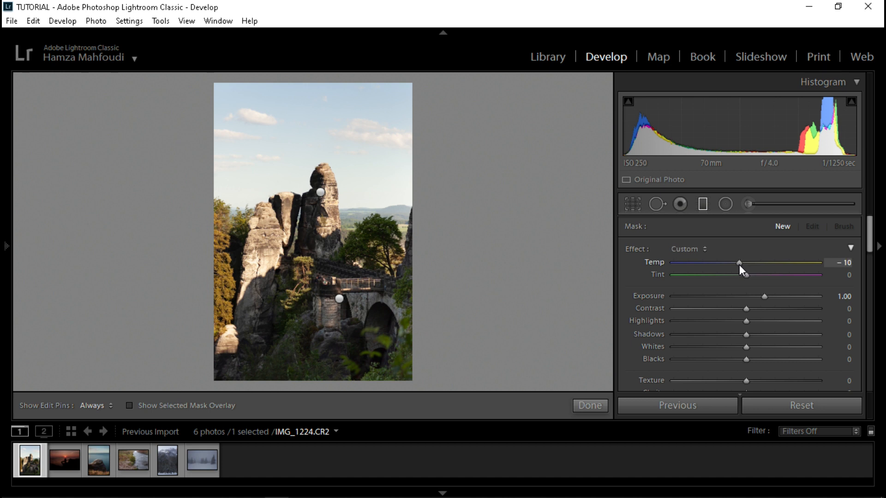
drag(734, 266, 710, 271)
drag(707, 267, 715, 267)
drag(722, 264, 713, 262)
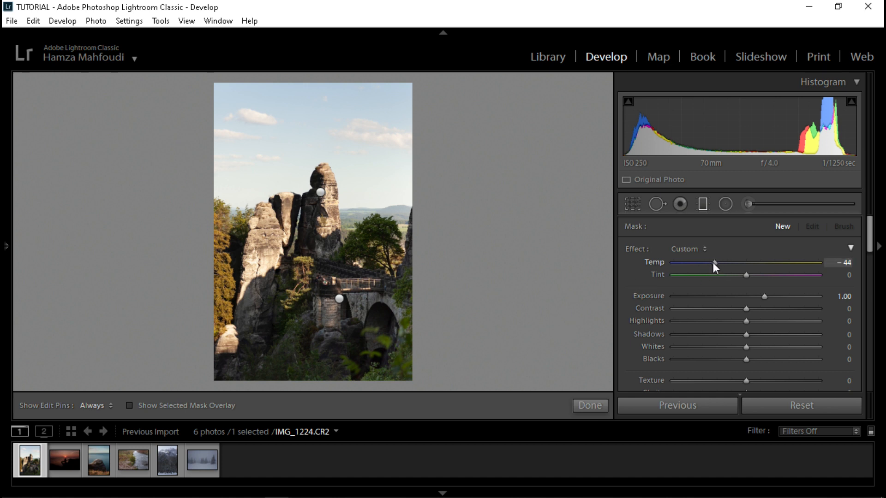
click(596, 406)
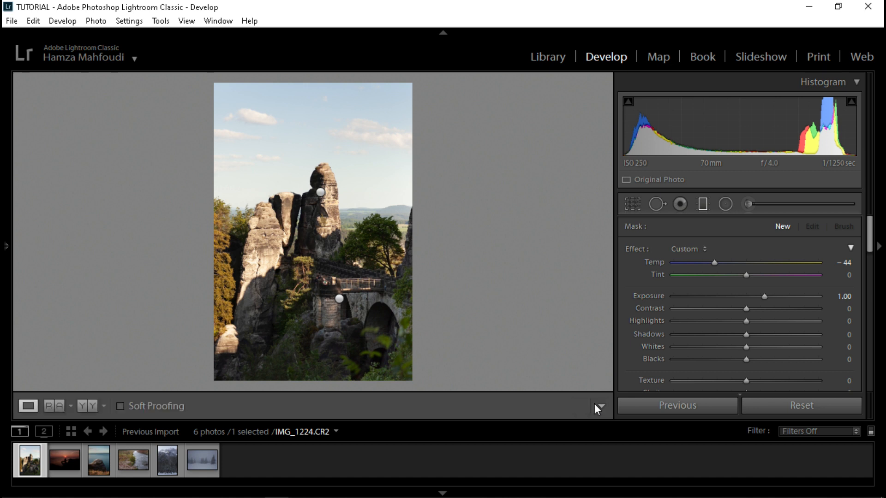
Step: Compare the photo before and after, and set its exposure to +0.52 and contrast to -30
click(91, 405)
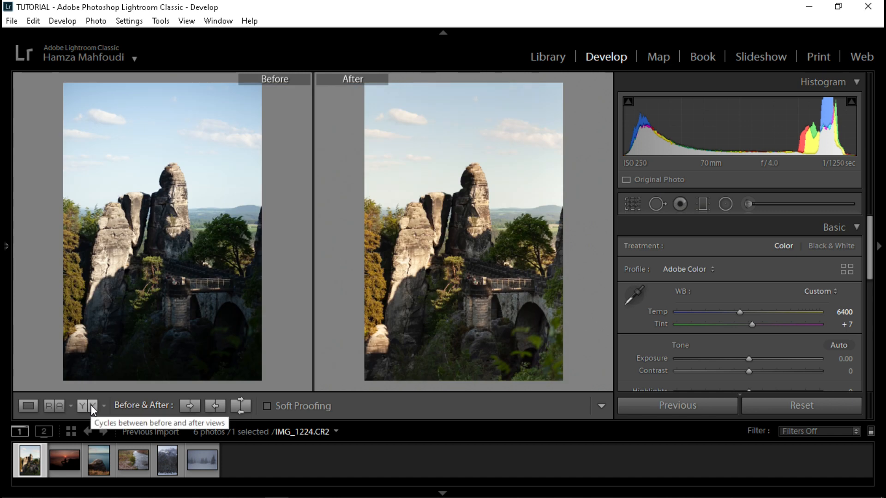
click(21, 404)
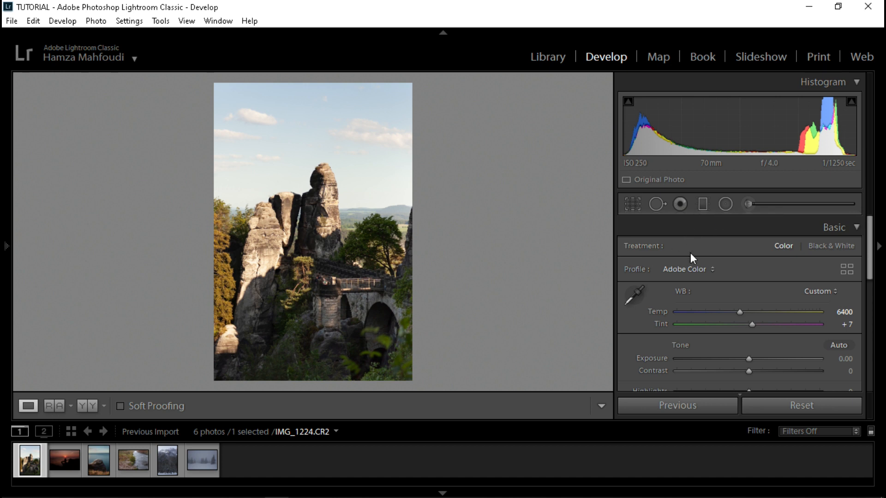
drag(748, 359, 755, 358)
drag(749, 371, 727, 370)
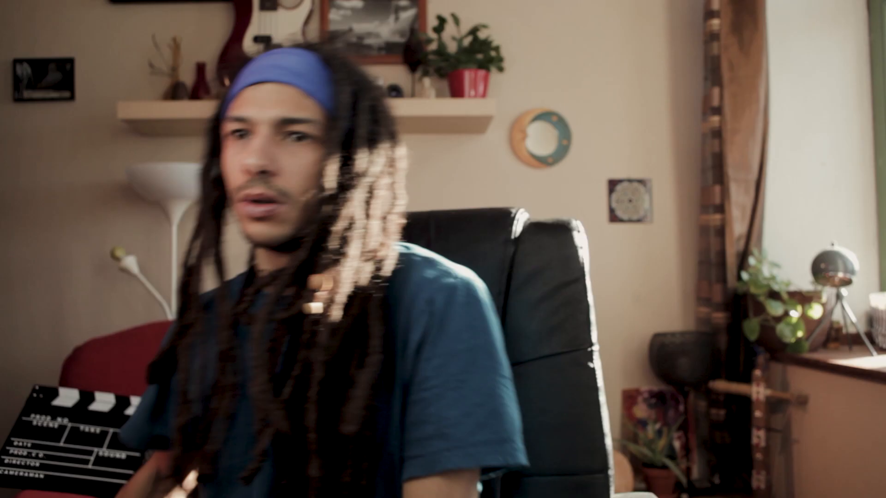
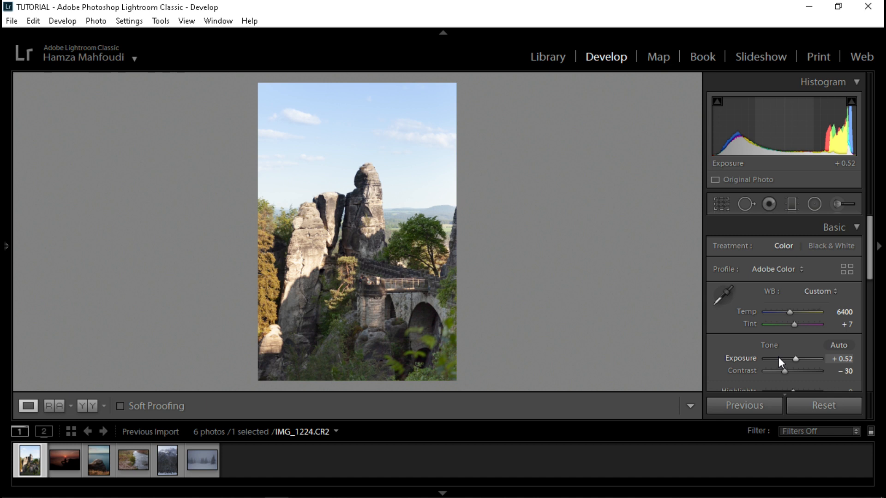
Step: Try lower exposure values down to 0.00 with a wider adjustment panel, and return the exposure to +0.52
double_click(791, 360)
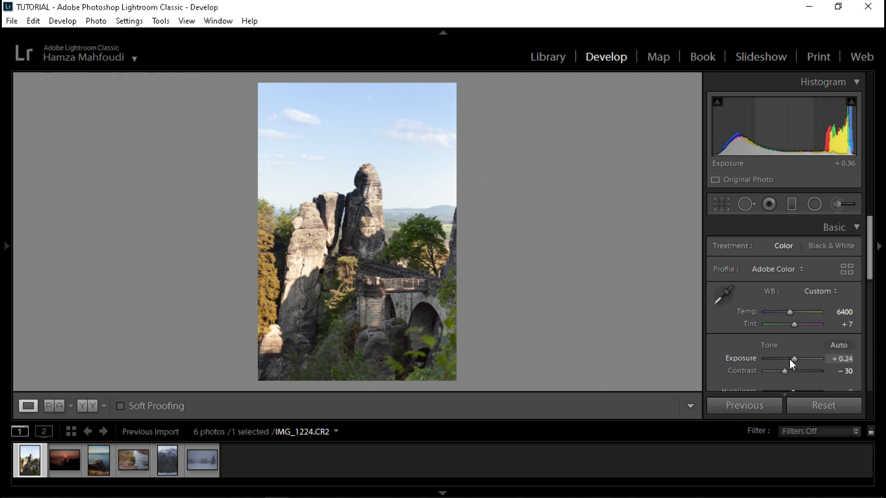
drag(789, 359, 789, 361)
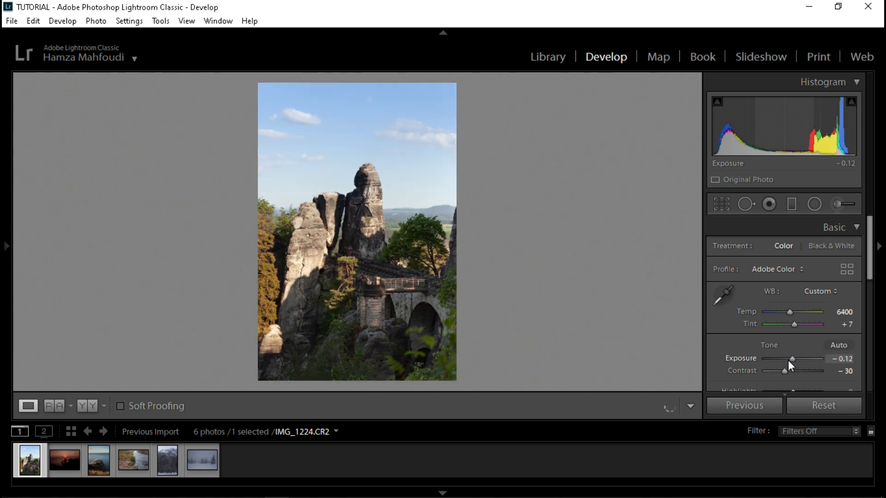
click(844, 359)
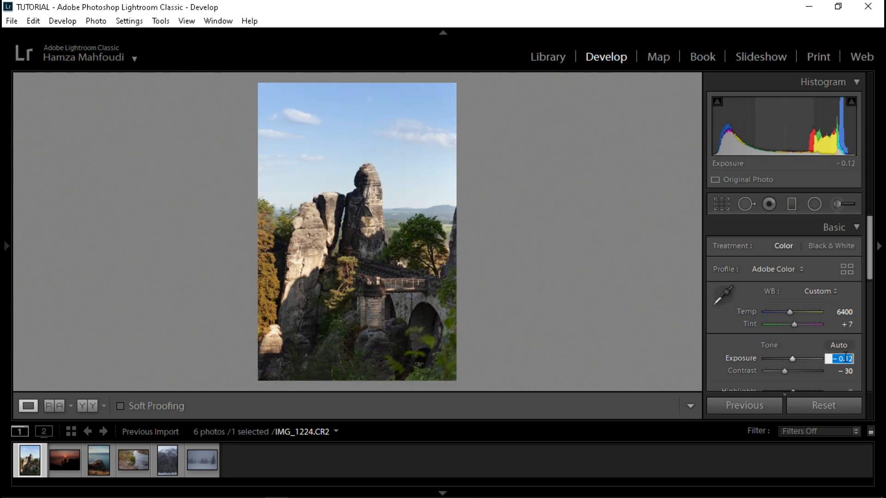
text(0)
key(Return)
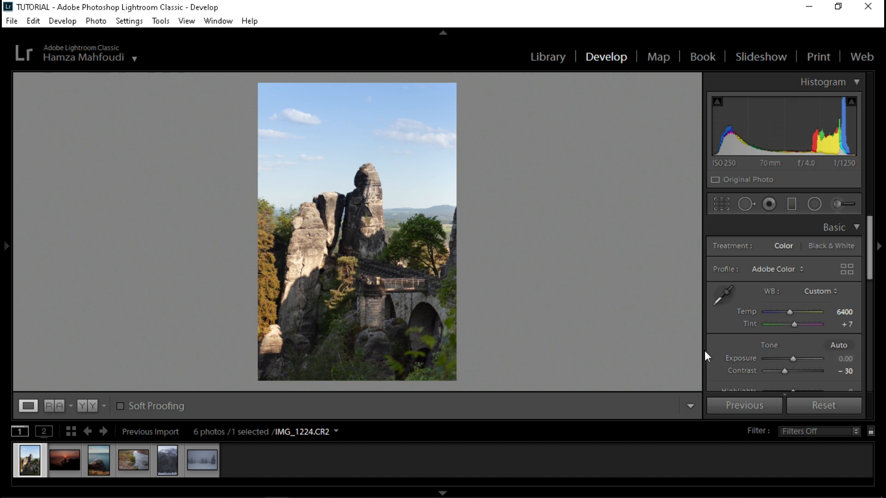
drag(704, 351, 575, 362)
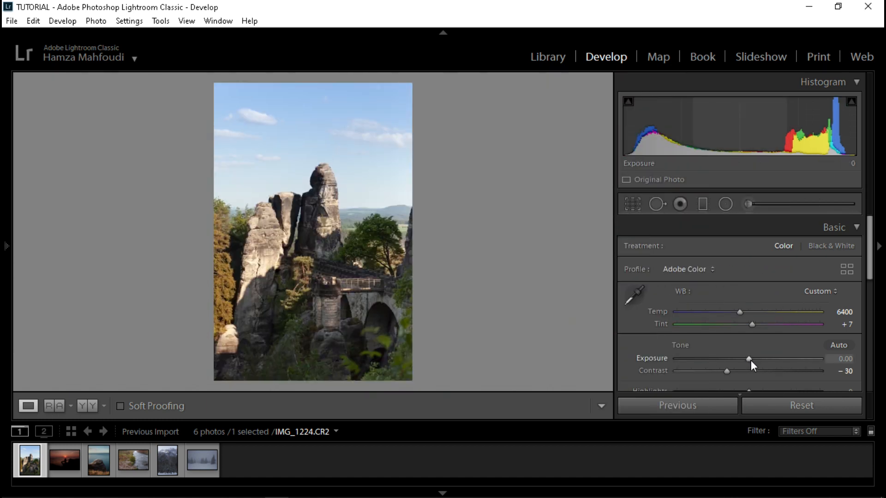
drag(752, 364, 757, 361)
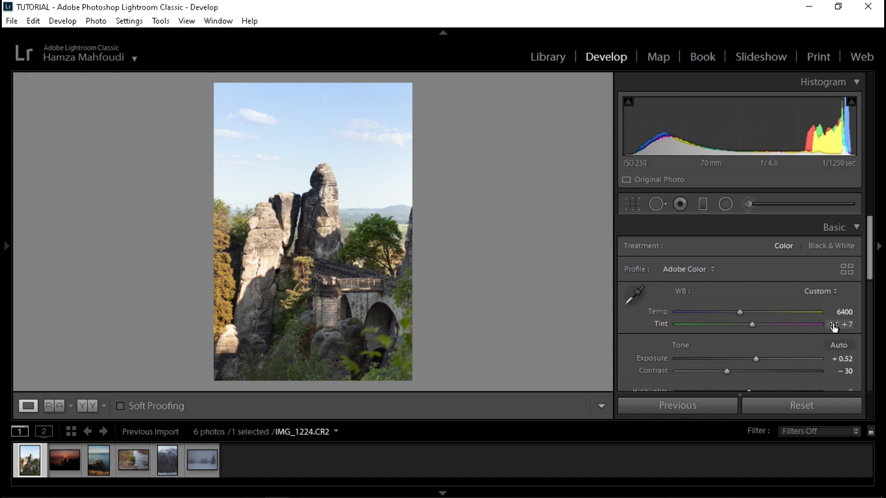
Step: Lower the photo's highlights to -40
scroll(784, 300, down, 3)
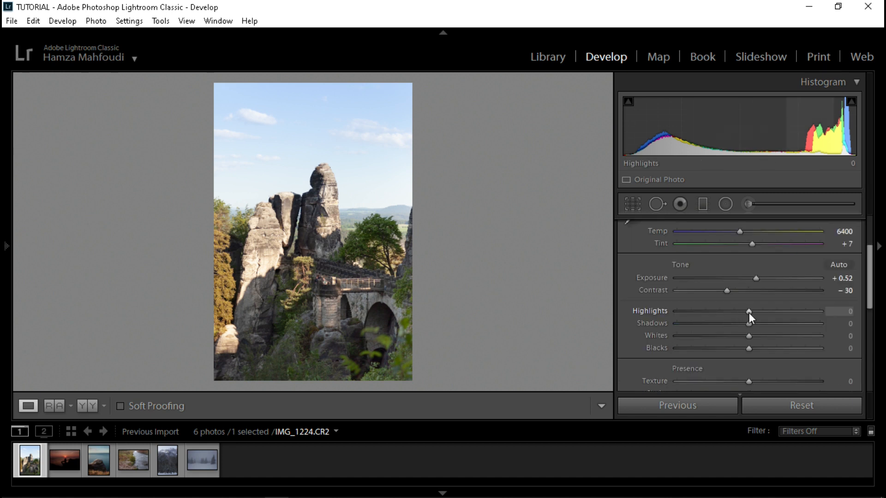
drag(744, 313, 739, 313)
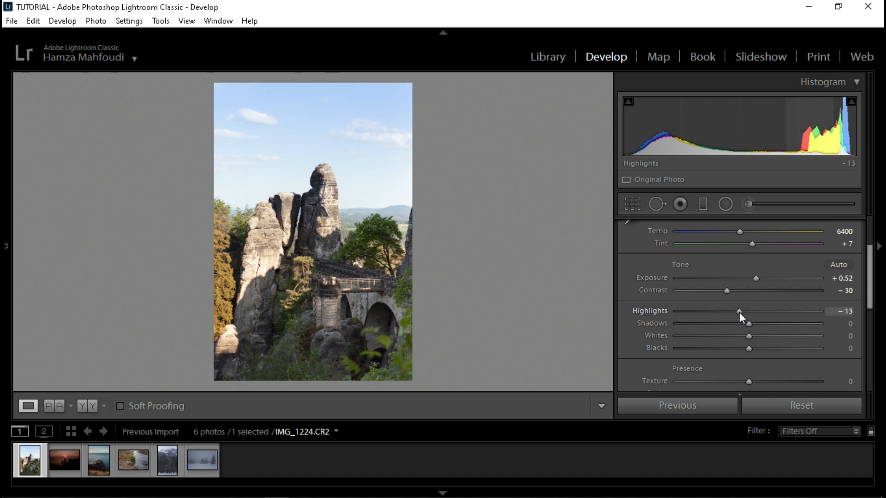
drag(739, 312, 726, 311)
click(846, 311)
text(-40)
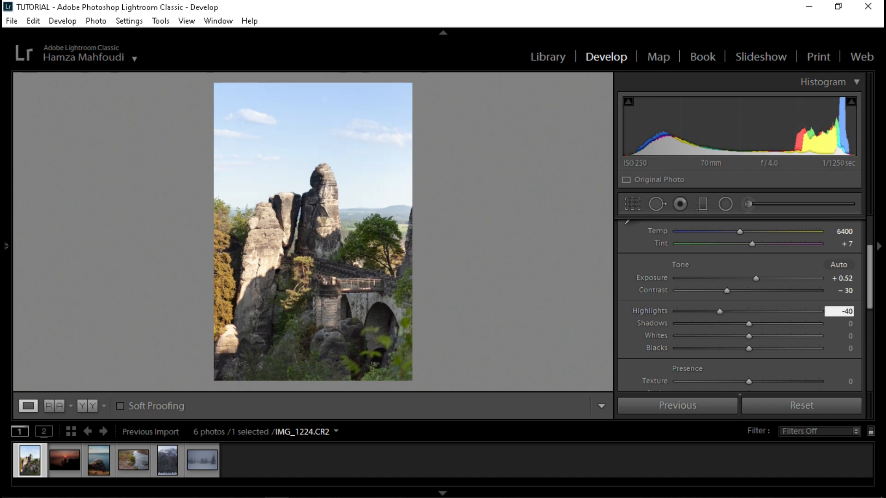
key(Return)
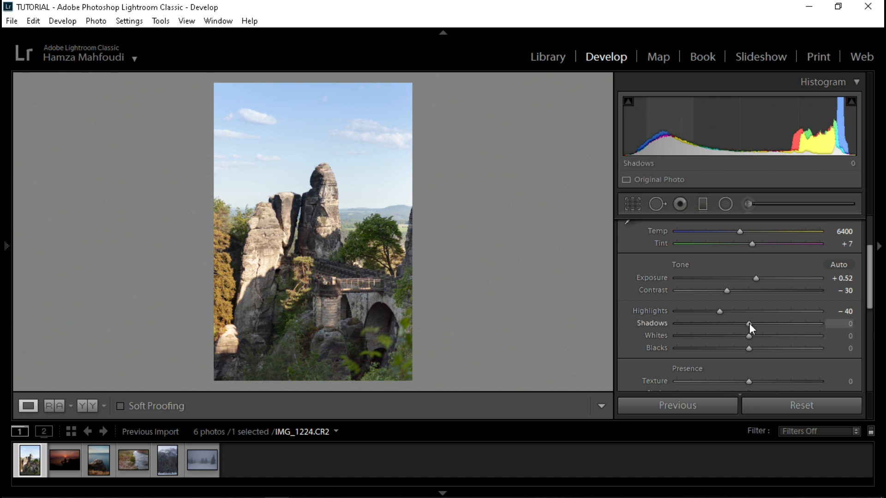
Step: Raise the photo's shadows to +15 and compare the before and after versions side by side
drag(755, 327, 760, 330)
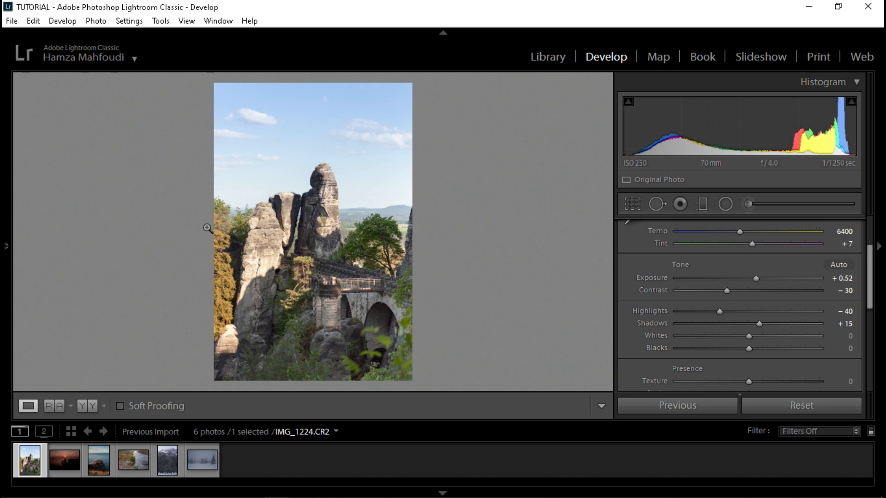
click(88, 407)
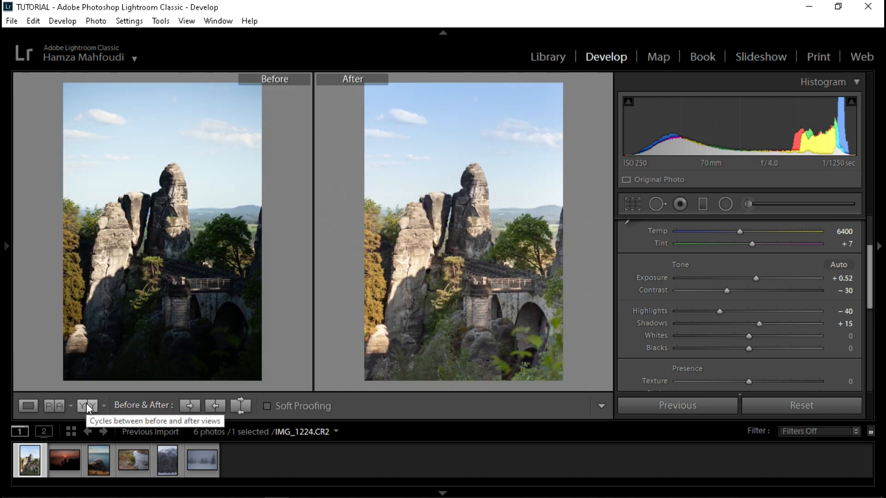
click(29, 407)
Step: Set the photo's texture to -7, clarity to +7, blacks to -10 and whites to +10
scroll(865, 313, down, 2)
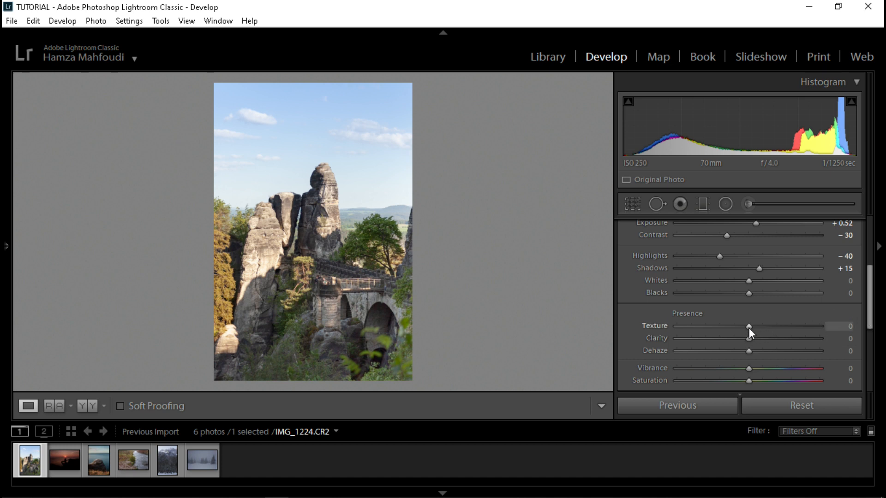
drag(748, 329, 741, 328)
drag(740, 328, 754, 339)
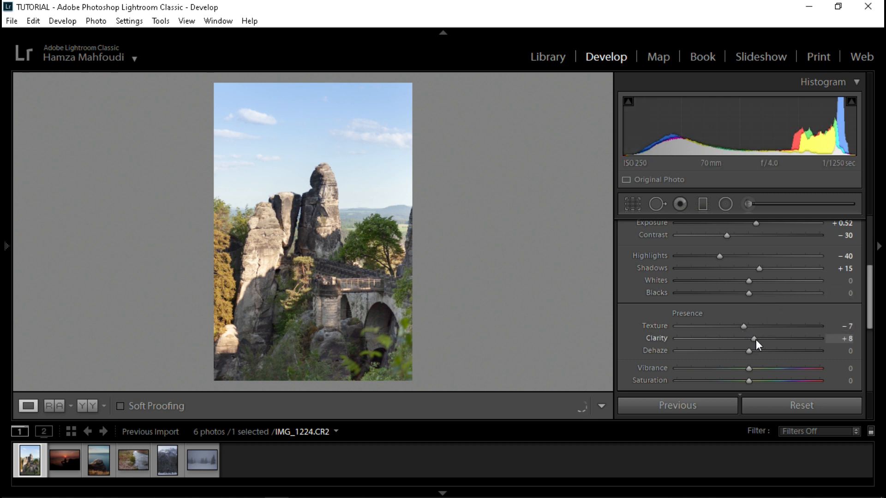
drag(749, 293, 755, 282)
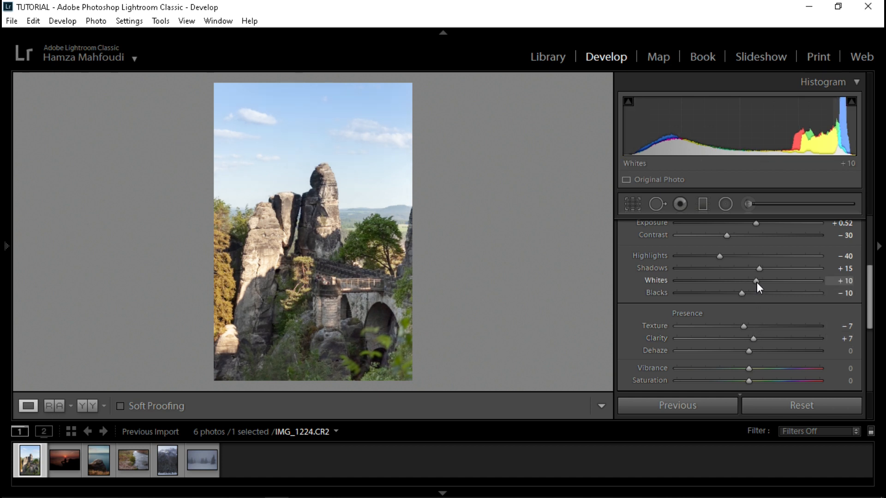
Step: Try a negative Dehaze of -21 on the photo and settle on a Dehaze of +12
mouse_move(749, 351)
mouse_down()
mouse_move(757, 351)
mouse_move(733, 353)
mouse_up()
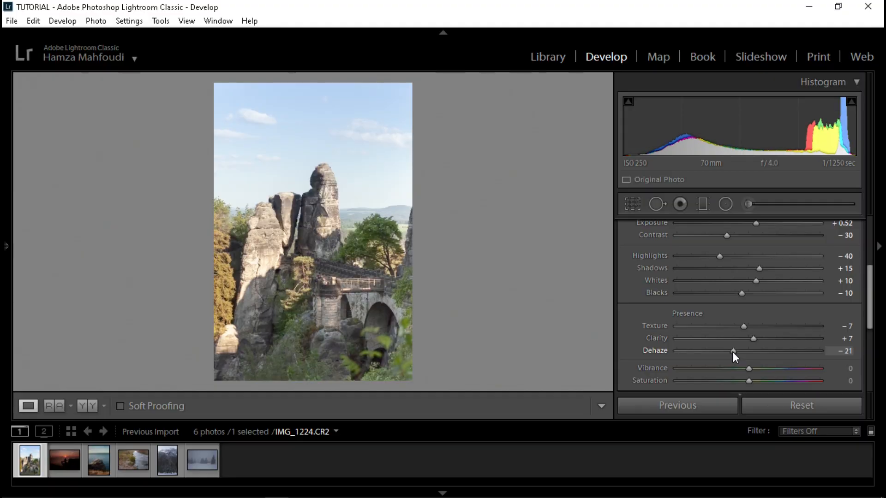
drag(733, 353, 754, 353)
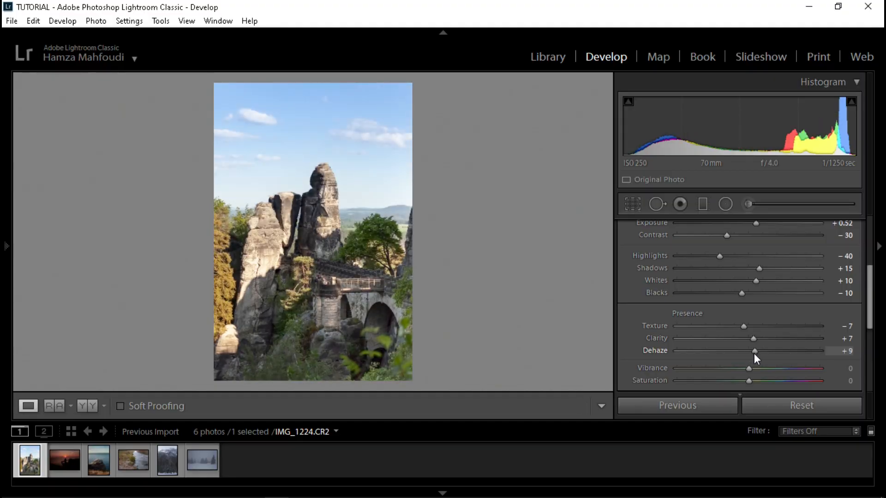
drag(753, 353, 756, 354)
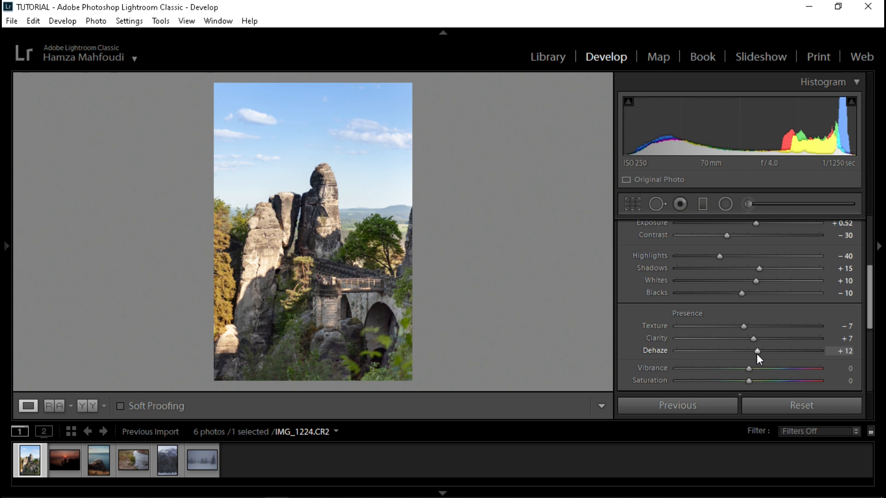
Step: Try a much stronger Dehaze and a value of -12, and return Dehaze to +12
drag(757, 354, 795, 357)
double_click(794, 358)
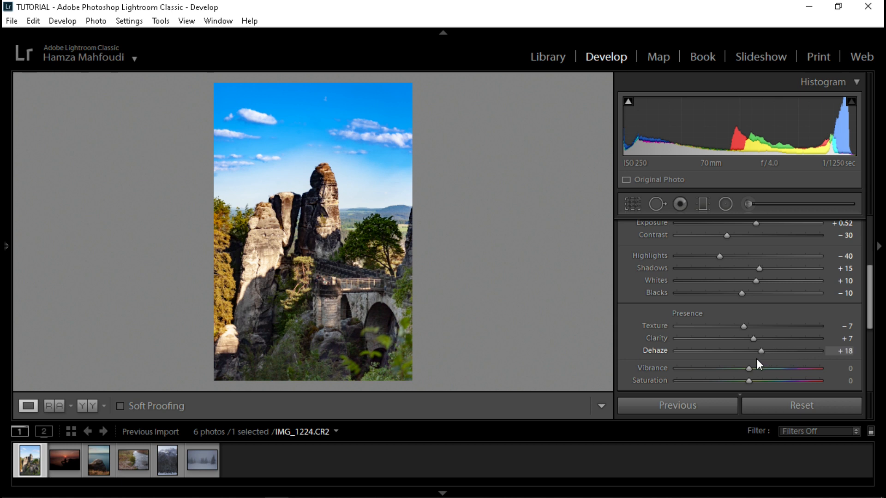
click(849, 354)
text(-12)
key(Return)
click(849, 354)
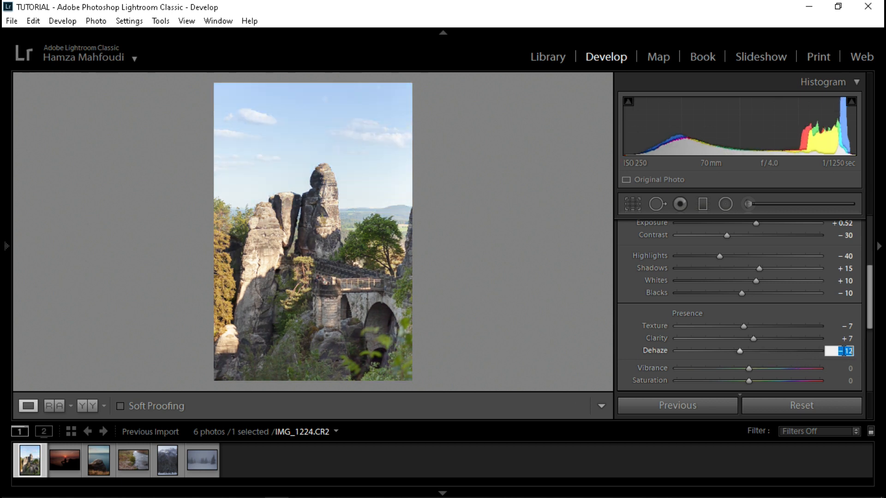
text(+ 12)
key(Return)
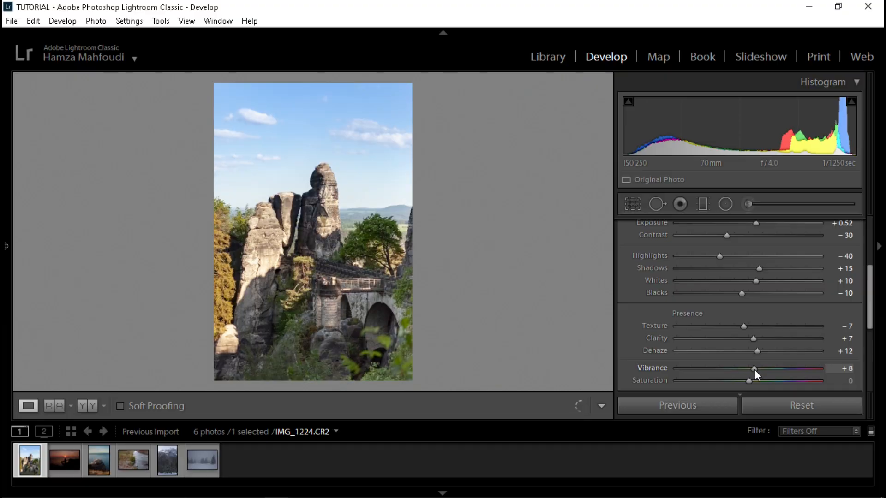
Step: Set the vibrance to +10 and saturation to -10, and show the before and after versions side by side
drag(755, 370, 738, 380)
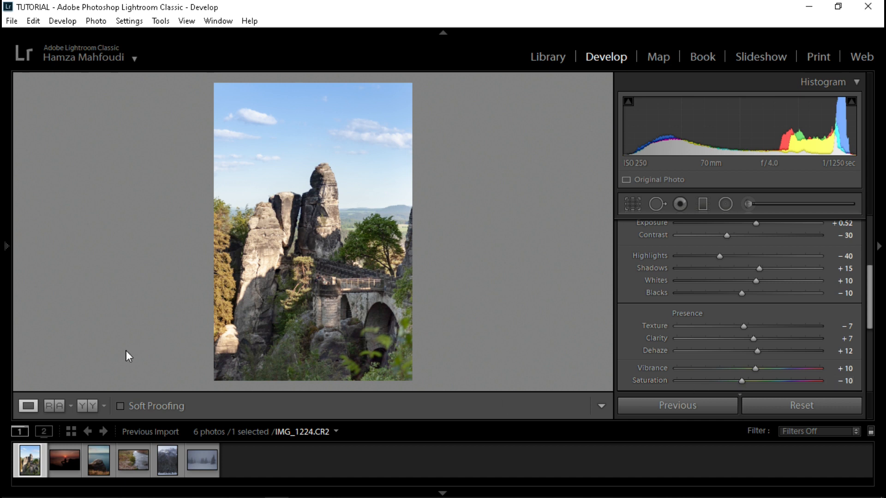
key(y)
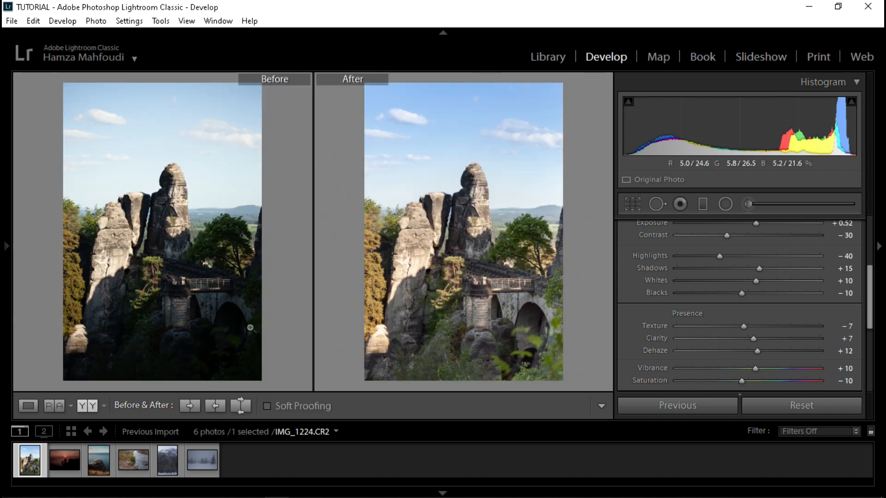
Step: Try raising vibrance to +65 and saturation to +95, and restore them to +10 and -10
drag(741, 381, 781, 368)
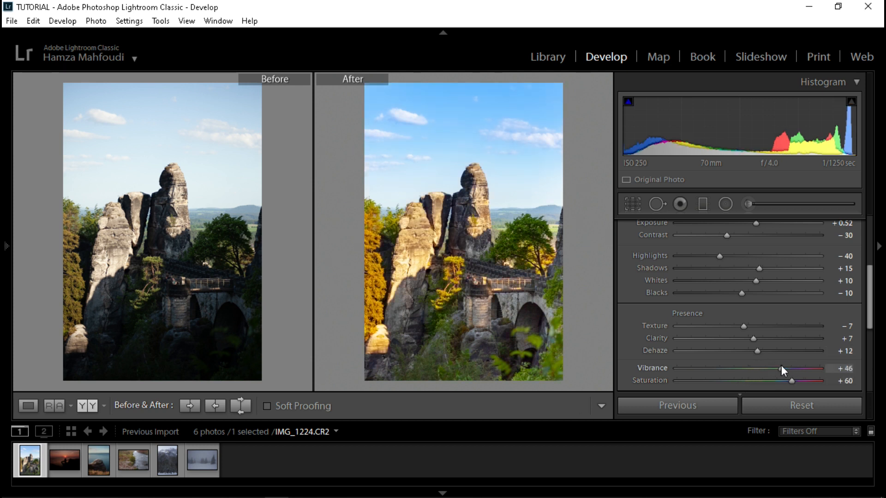
drag(782, 368, 820, 379)
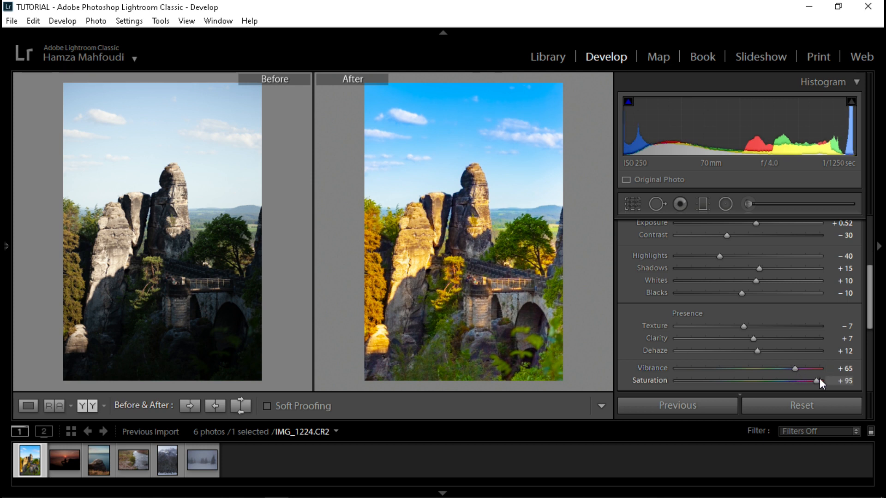
click(848, 368)
text(10)
key(Return)
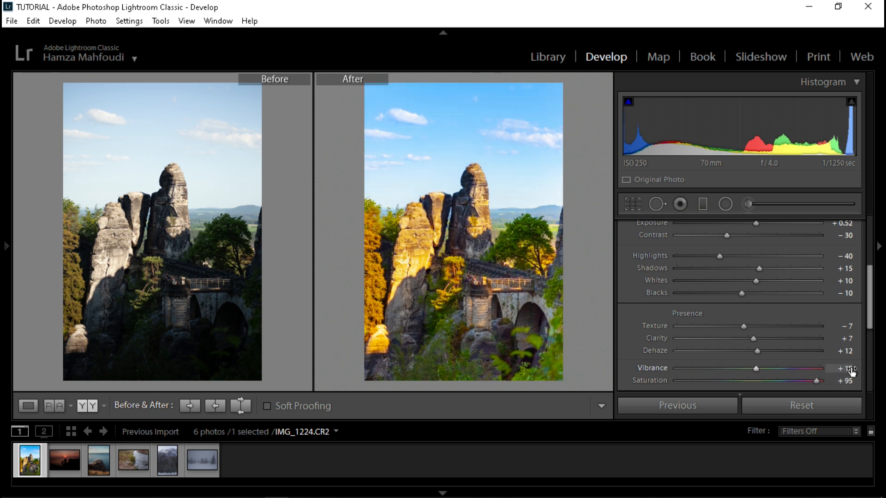
click(846, 381)
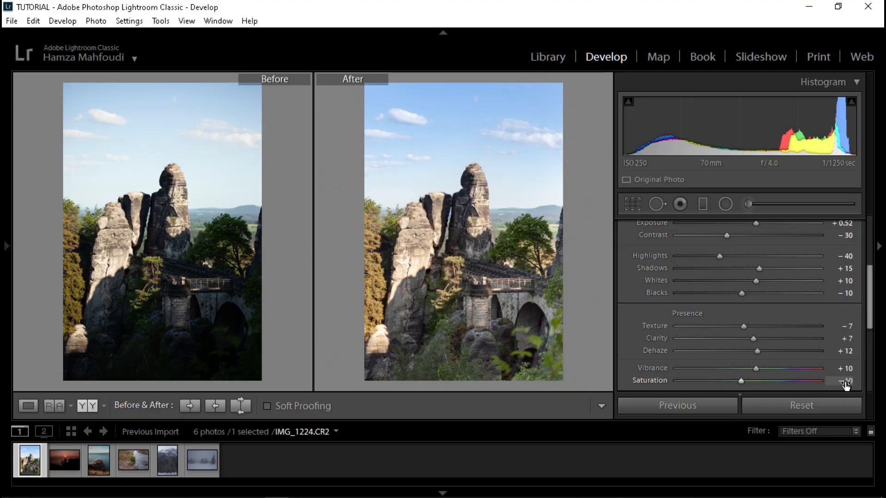
Step: Set the photo's saturation to -8
key(Return)
drag(869, 321, 881, 338)
click(850, 332)
text(-8)
key(Return)
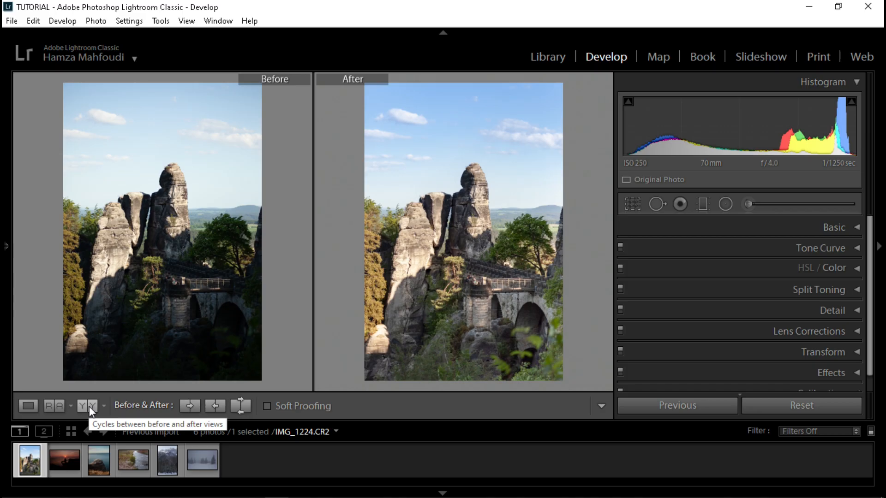
Step: Compare the photo in the different before and after layouts, return to the single-photo view and check it with the interface dimmed
click(89, 406)
click(90, 406)
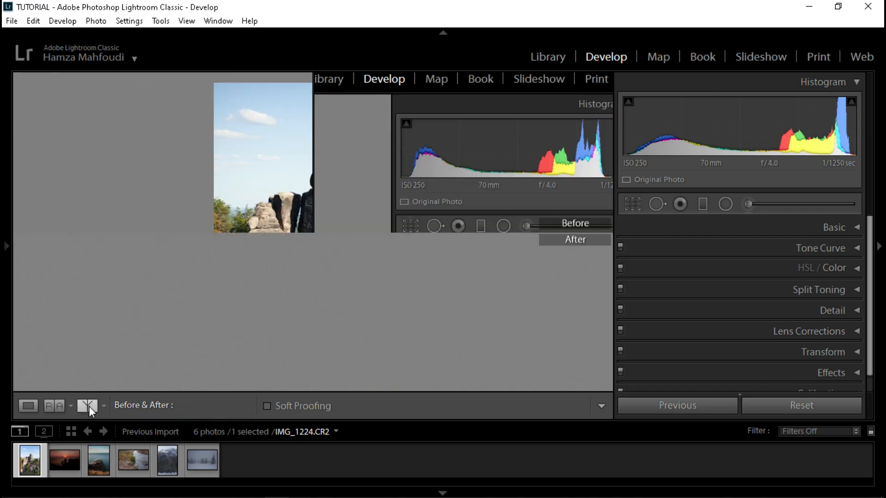
click(90, 406)
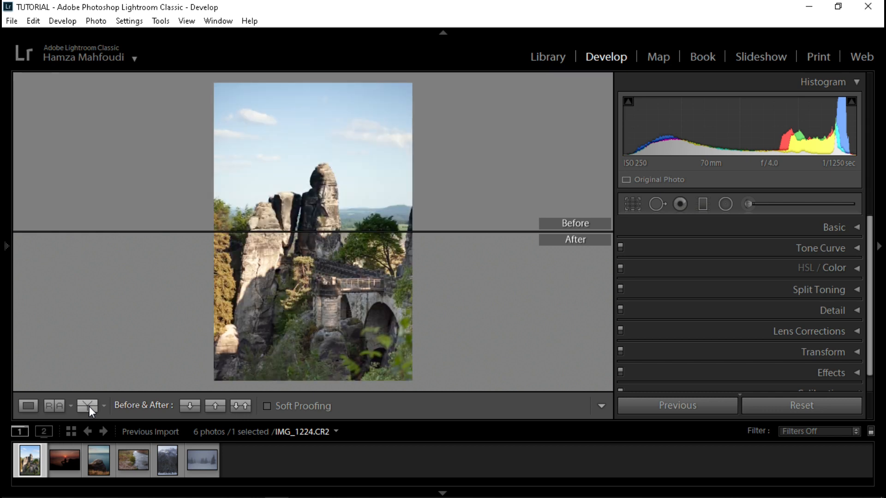
click(89, 406)
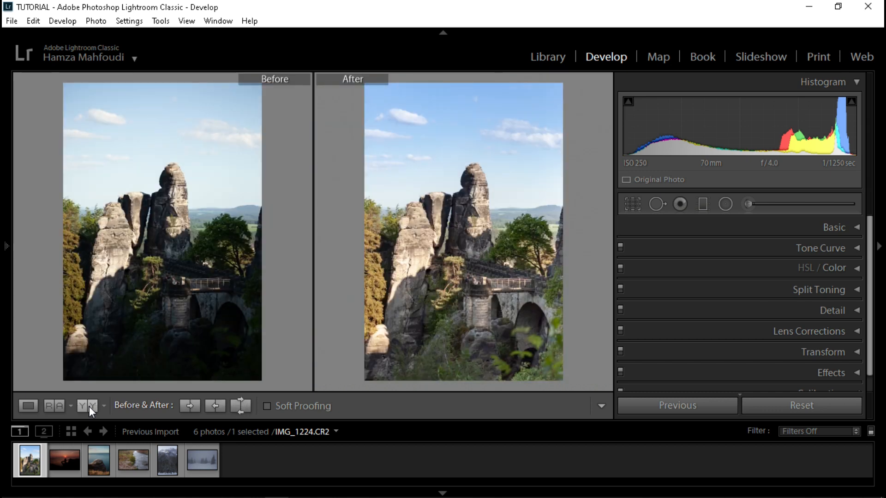
click(35, 404)
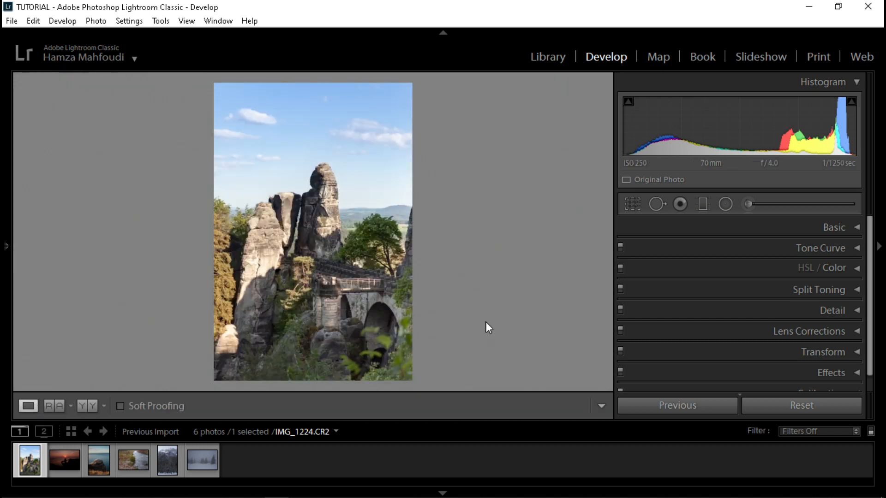
key(l)
key(l)
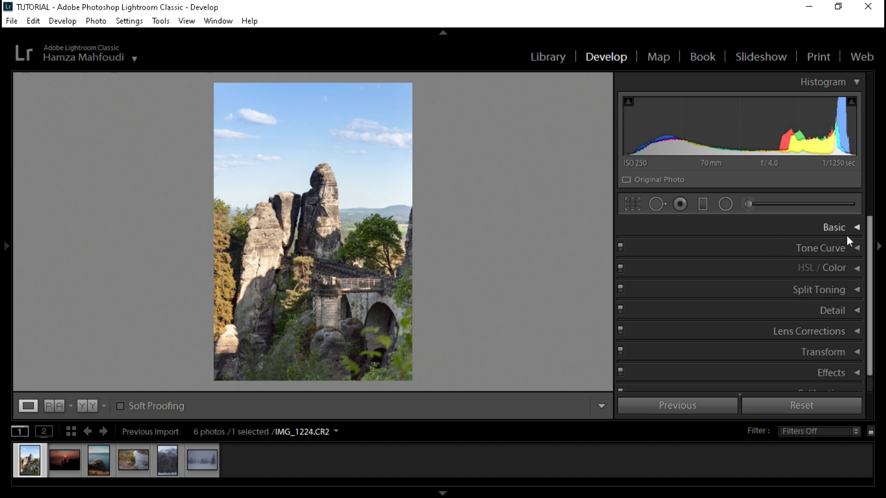
Step: Open the Tone Curve adjustments for the photo
click(853, 248)
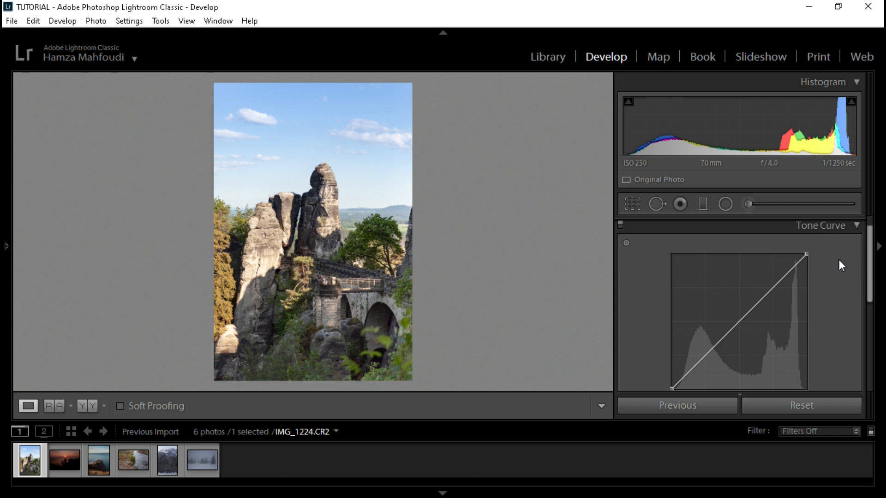
mouse_move(870, 267)
mouse_down()
mouse_move(868, 284)
mouse_move(868, 265)
mouse_up()
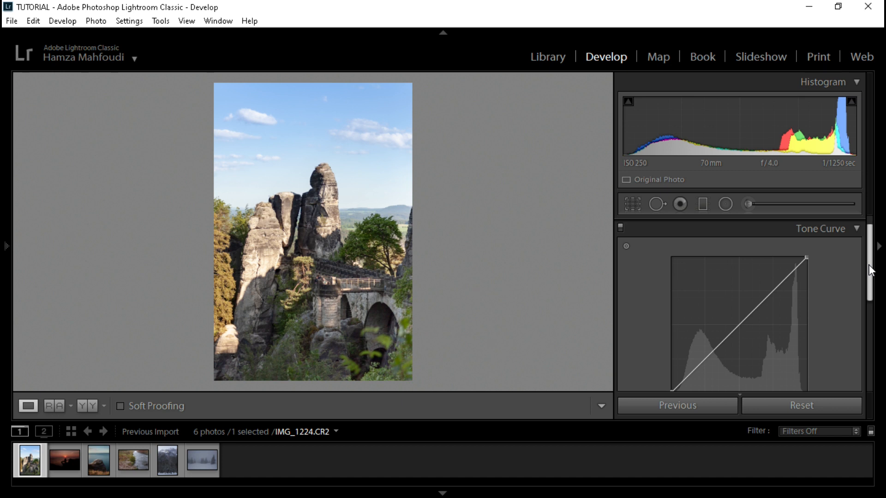
drag(868, 265, 863, 287)
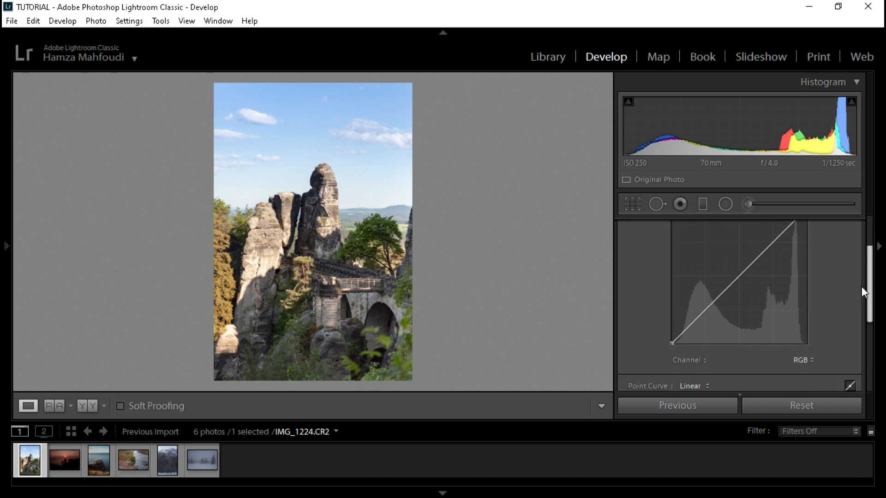
Step: Try the Highlights region adjustment of the tone curve, reset it to 0 and return to point curve editing
click(803, 360)
click(850, 383)
click(849, 387)
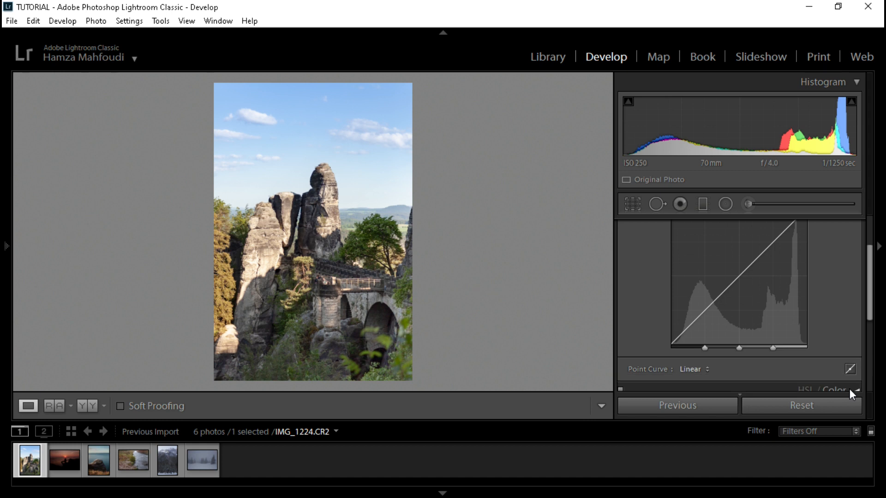
scroll(859, 319, down, 4)
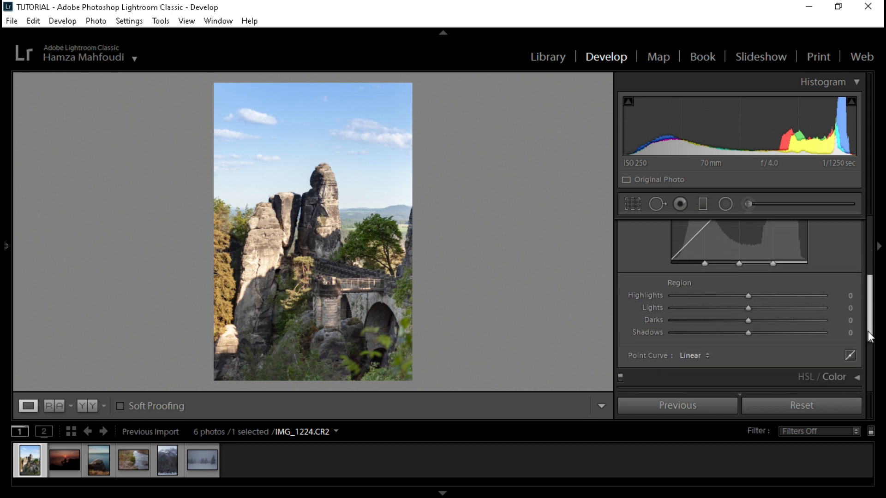
mouse_move(748, 295)
mouse_down()
mouse_move(768, 297)
mouse_move(716, 301)
mouse_move(751, 301)
mouse_up()
click(843, 295)
text(0)
key(Return)
click(852, 355)
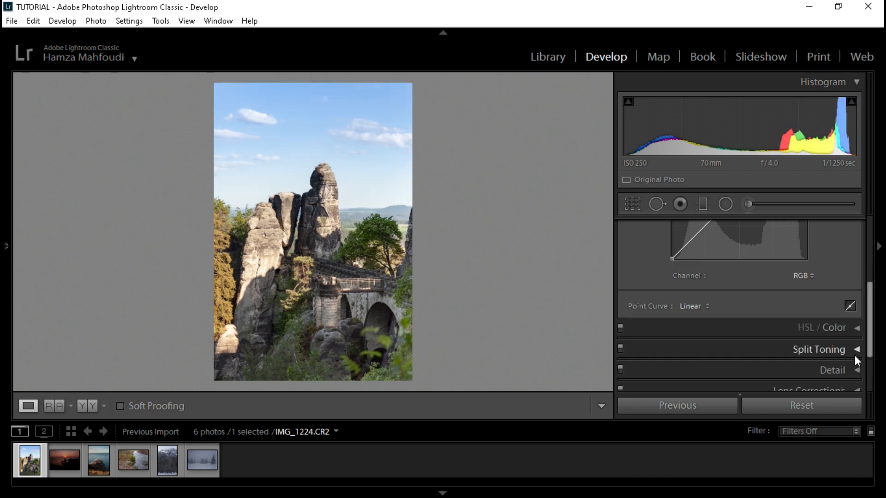
Step: Add three control points to the RGB tone curve, in the highlights, midtones and shadows
click(880, 328)
click(880, 327)
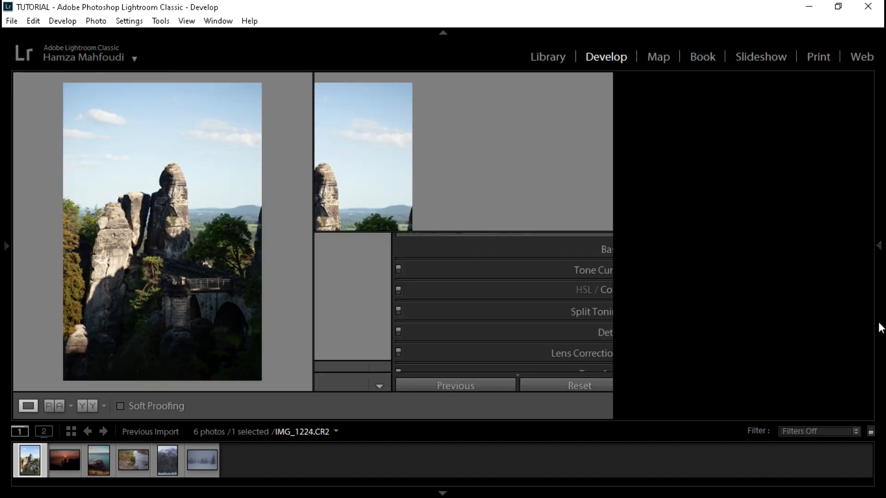
drag(868, 327, 870, 281)
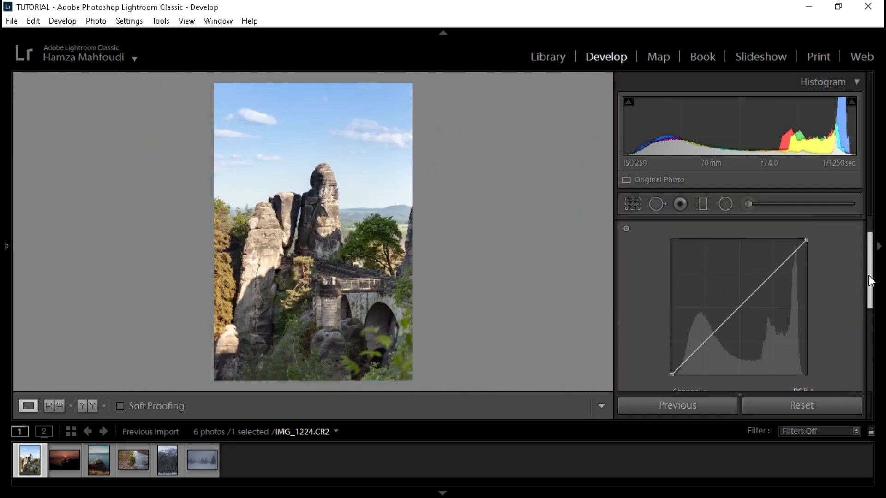
click(772, 273)
click(739, 309)
click(707, 344)
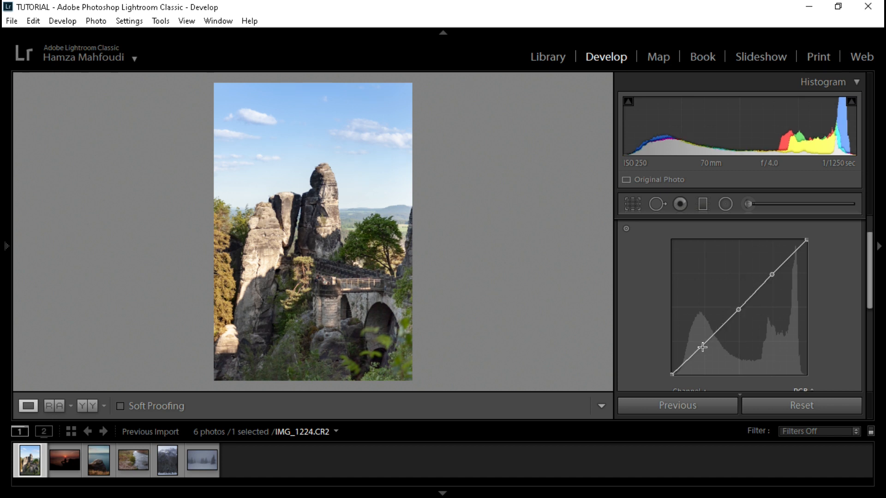
Step: Shape a faded RGB S-curve: shadows at about 21.6 / 18.4 %, midtones and highlights slightly raised, white point lowered, black point lifted; compare before and after
drag(699, 349, 700, 351)
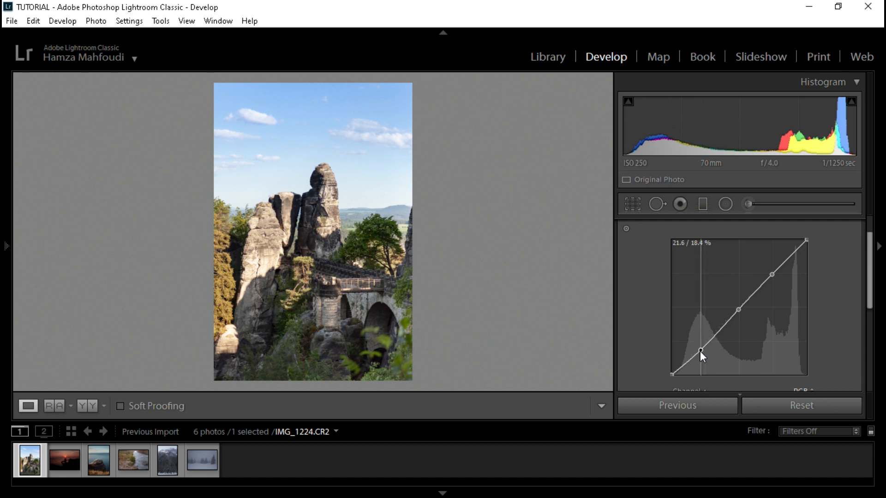
drag(738, 310, 735, 308)
drag(772, 274, 770, 272)
drag(807, 241, 807, 248)
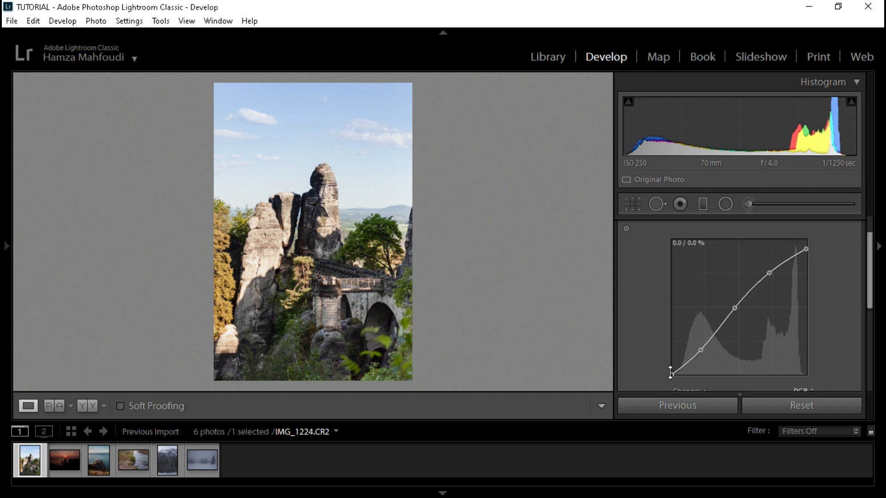
drag(671, 373, 669, 370)
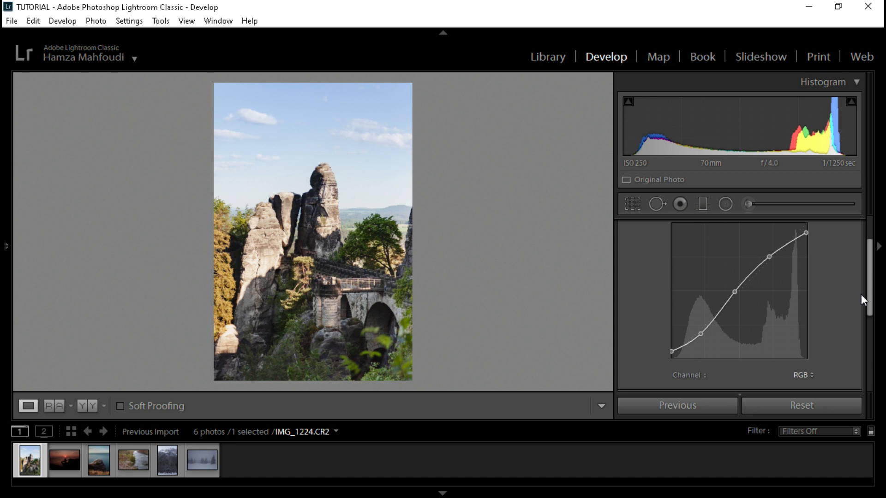
key(y)
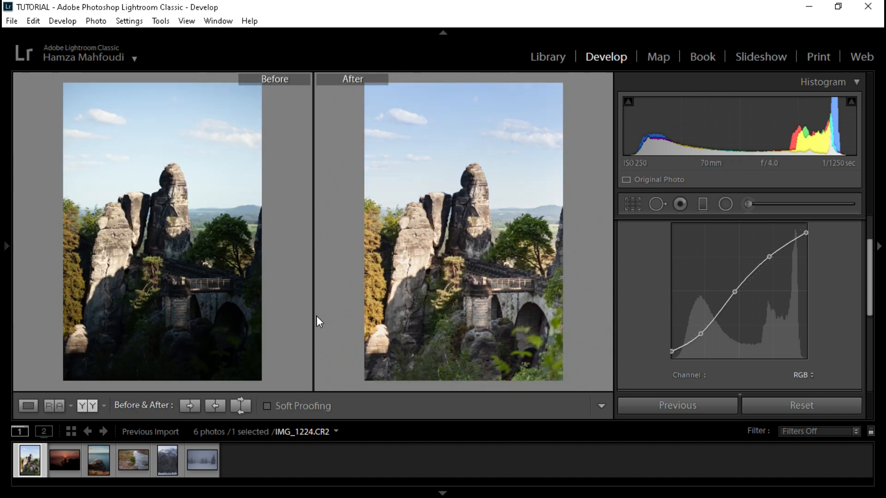
key(y)
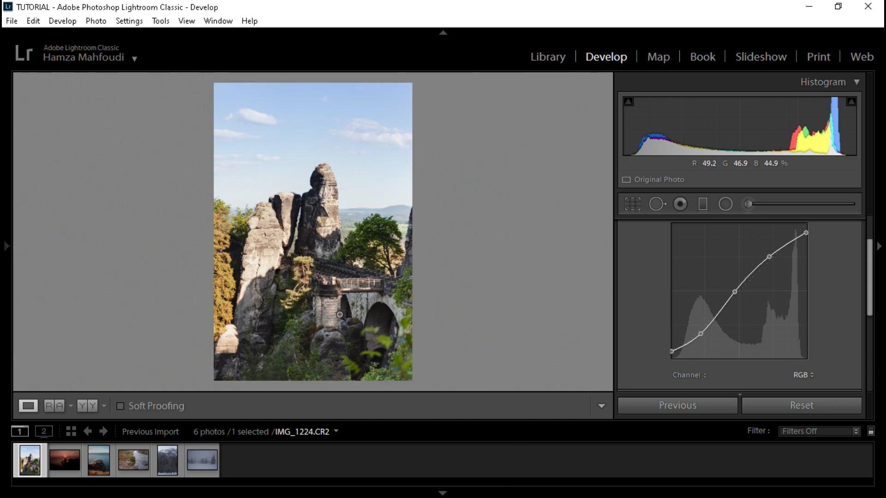
Step: Try a Red channel curve with points at about 37.3 / 42.7 %, 14.9 / 22.0 % and 73.3 / 68.2 %
drag(871, 300, 871, 298)
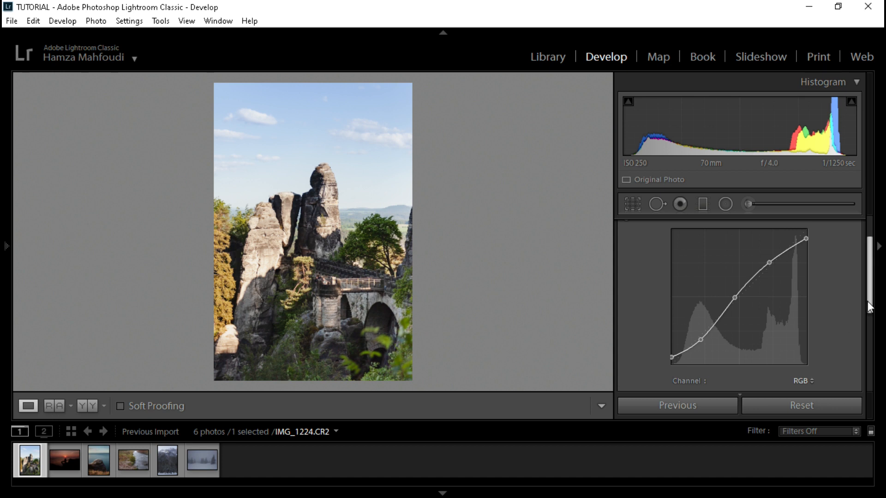
scroll(867, 292, up, 3)
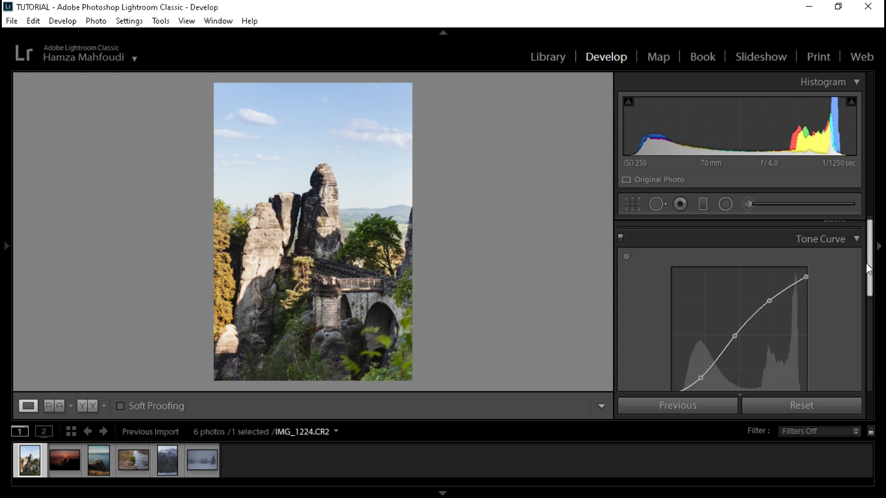
drag(866, 263, 863, 300)
click(803, 335)
click(787, 370)
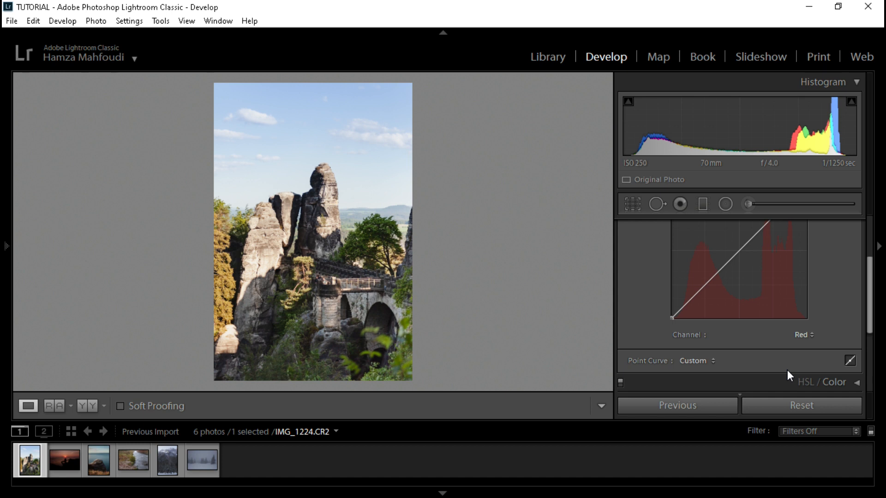
scroll(869, 304, up, 3)
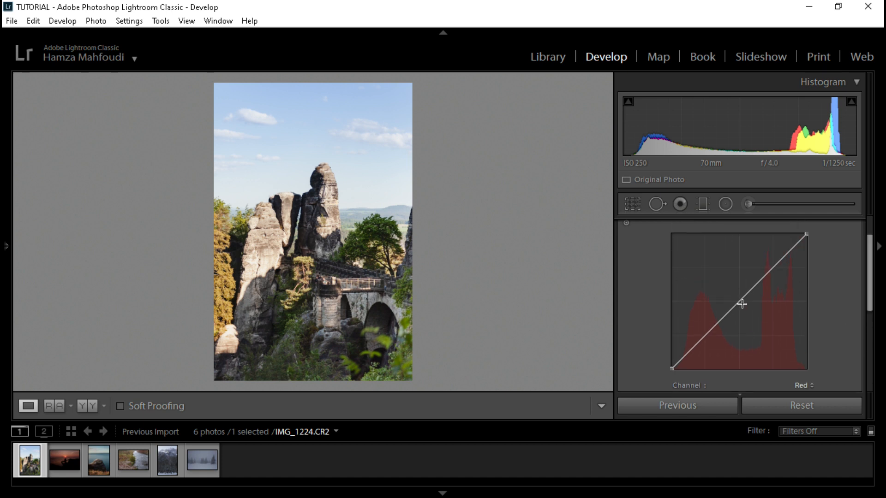
drag(740, 300, 721, 312)
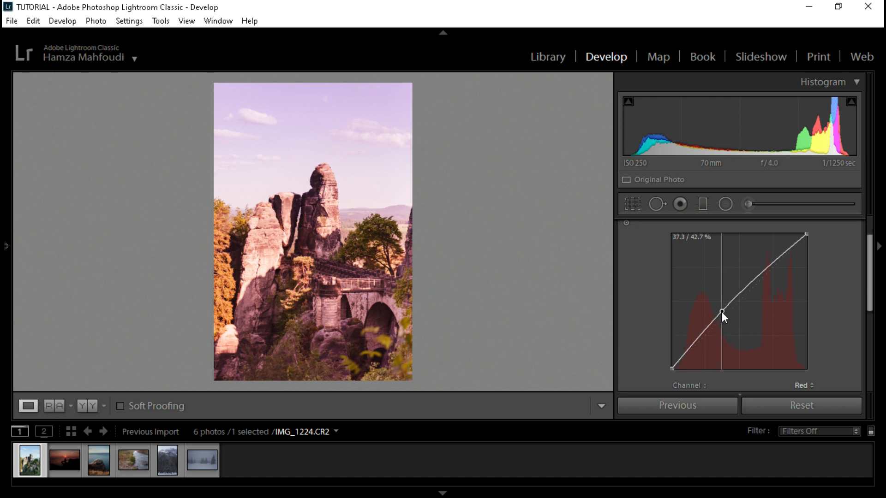
drag(691, 346, 692, 341)
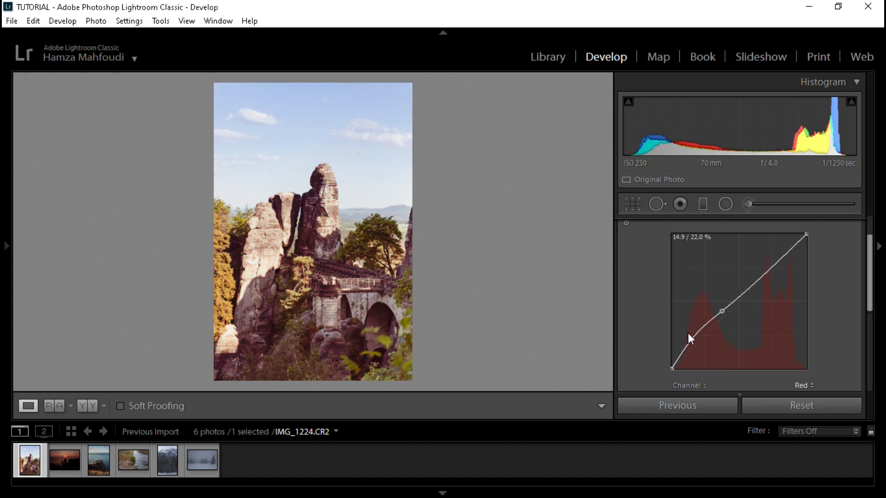
drag(770, 269, 772, 277)
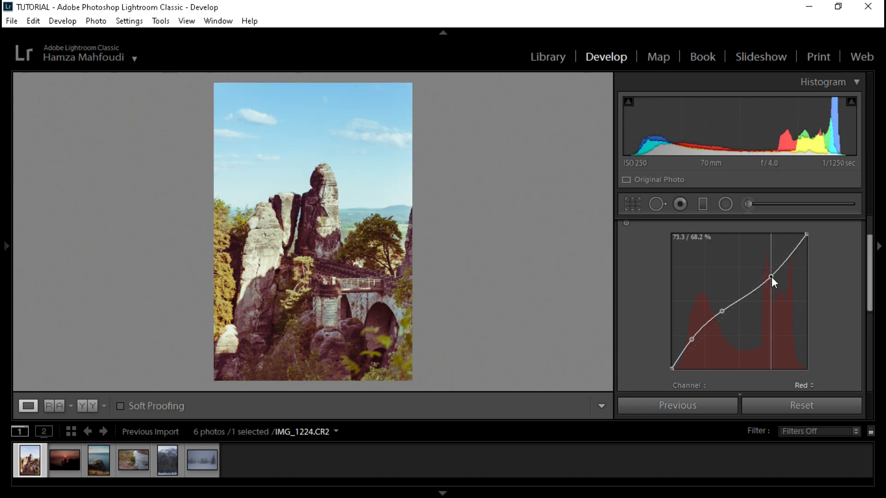
Step: Delete the three control points from the Red channel curve
scroll(869, 289, down, 1)
scroll(866, 282, up, 2)
right_click(770, 297)
click(799, 307)
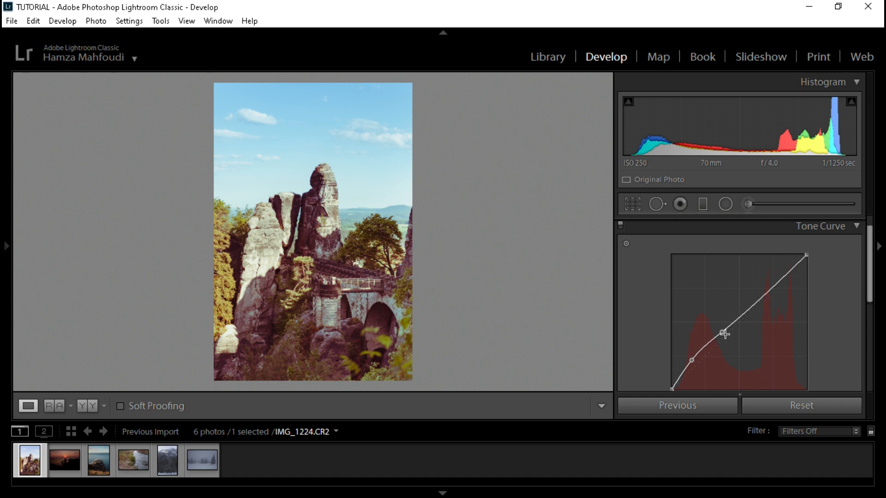
right_click(724, 334)
click(739, 339)
right_click(691, 360)
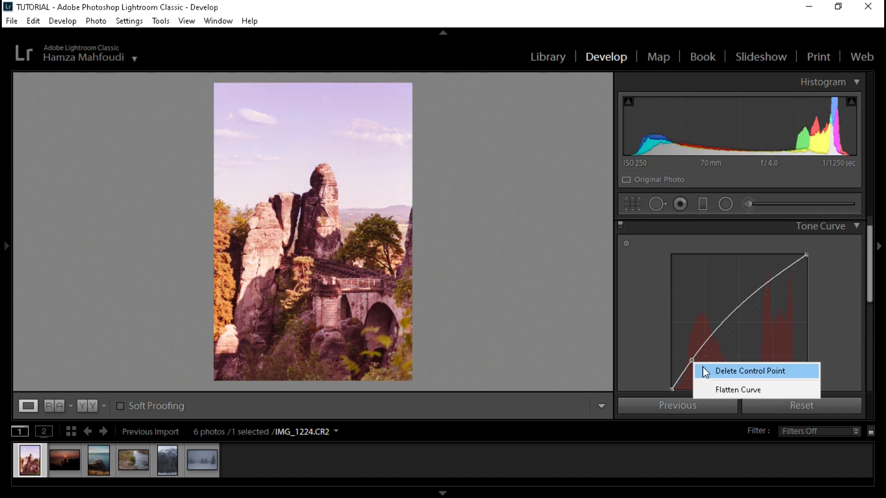
click(705, 372)
Step: In the HSL / Color adjustments, set red hue to +7, saturation to -6 and luminance to -14, and compare before and after
scroll(869, 295, down, 1)
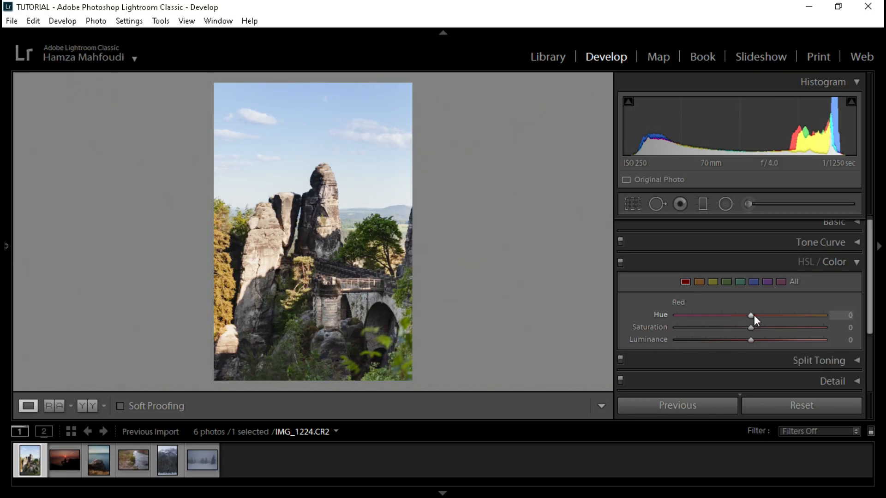
drag(751, 314, 756, 317)
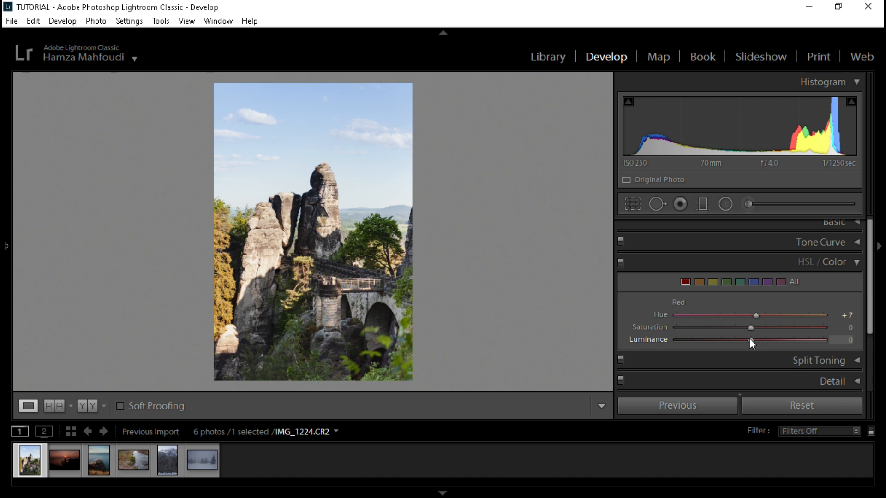
drag(750, 340, 739, 340)
drag(747, 327, 743, 327)
key(y)
key(y)
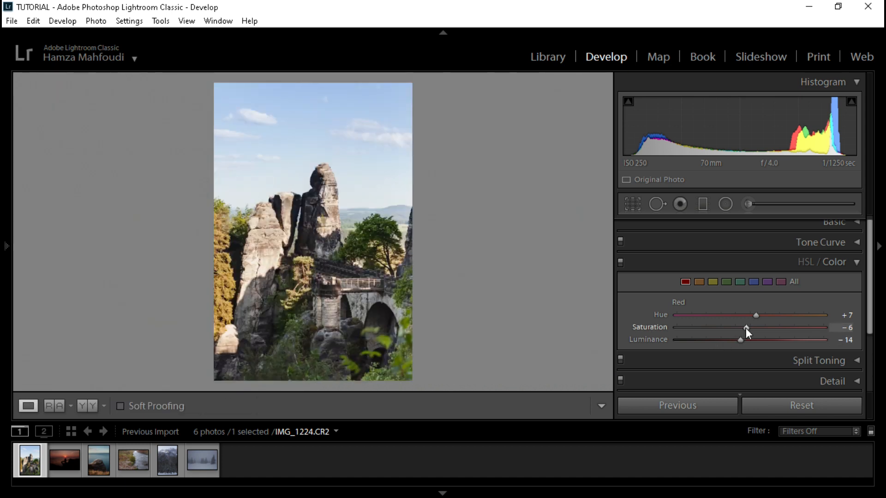
Step: Adjust the orange color range, shift the yellow hue to about -8 and lower the yellow luminance
click(701, 283)
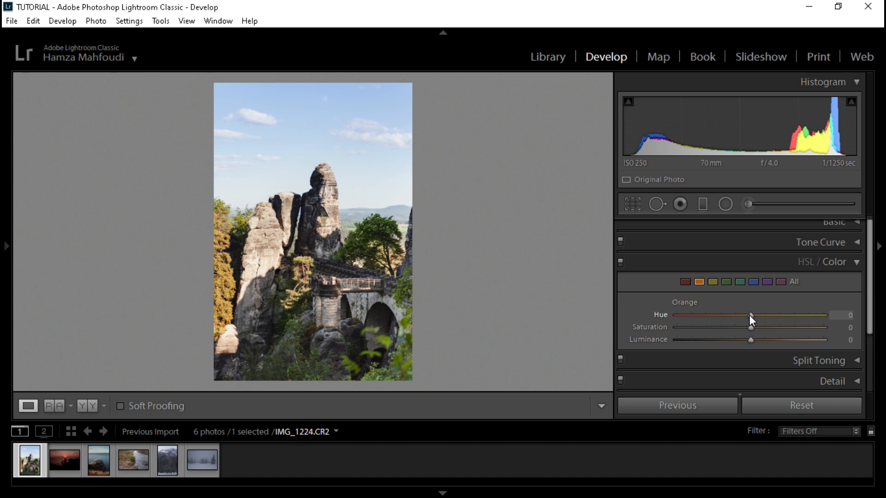
mouse_move(751, 340)
mouse_down()
mouse_move(718, 340)
mouse_move(759, 329)
mouse_up()
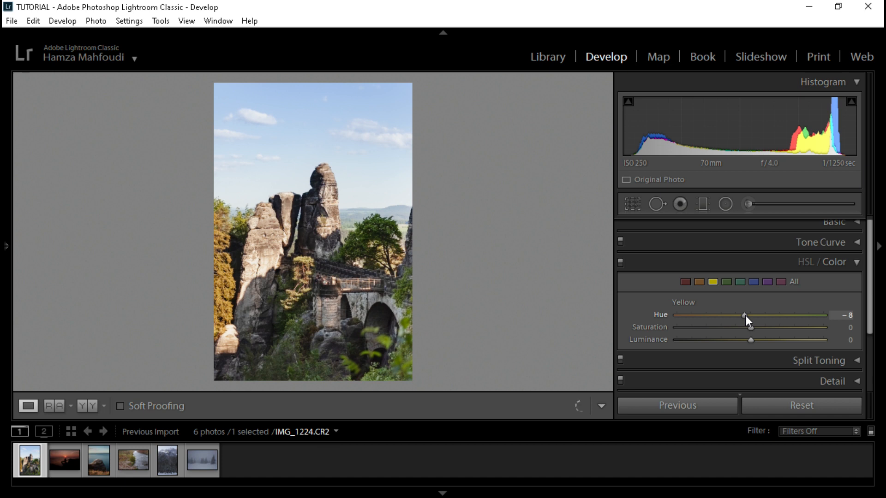
drag(746, 316, 743, 342)
drag(742, 340, 735, 339)
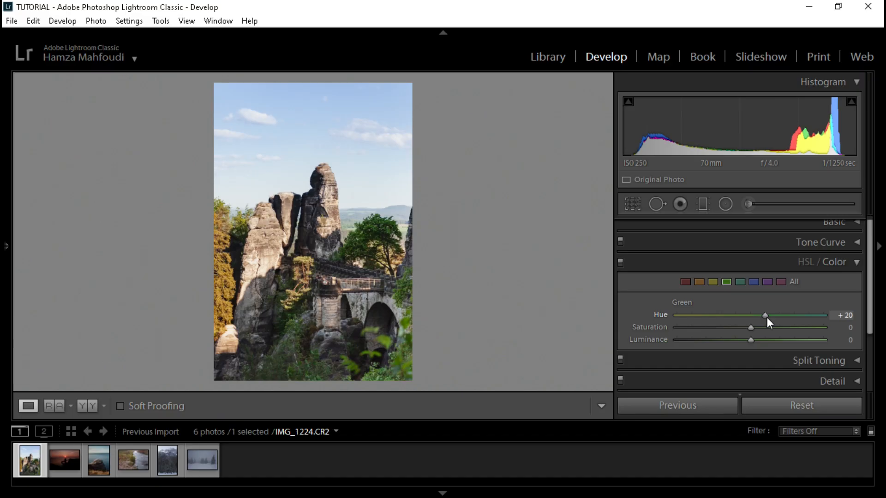
Step: Adjust the green saturation and luminance, and set the blue hue to -15, saturation to -17 and luminance to -31
drag(747, 327, 726, 341)
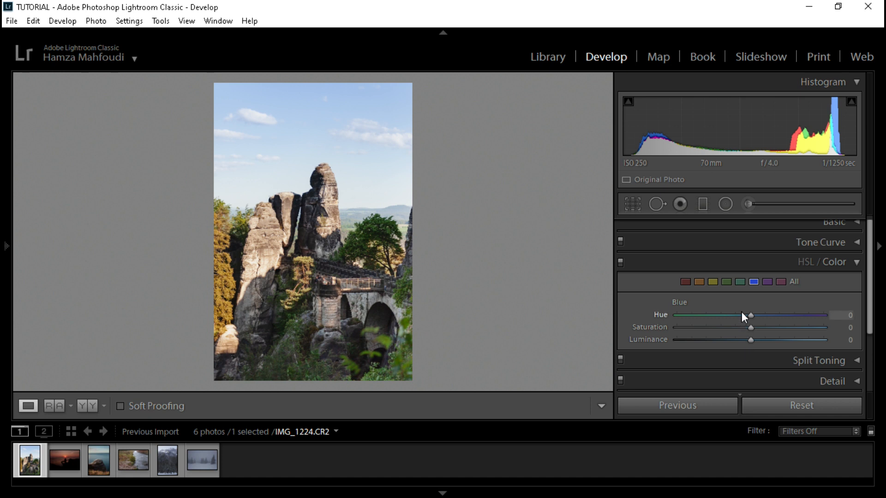
drag(749, 316, 786, 328)
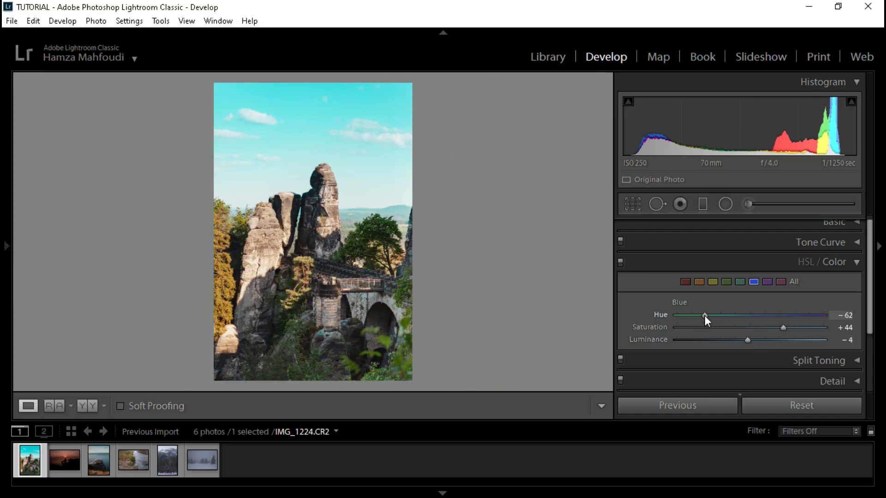
drag(705, 316, 811, 327)
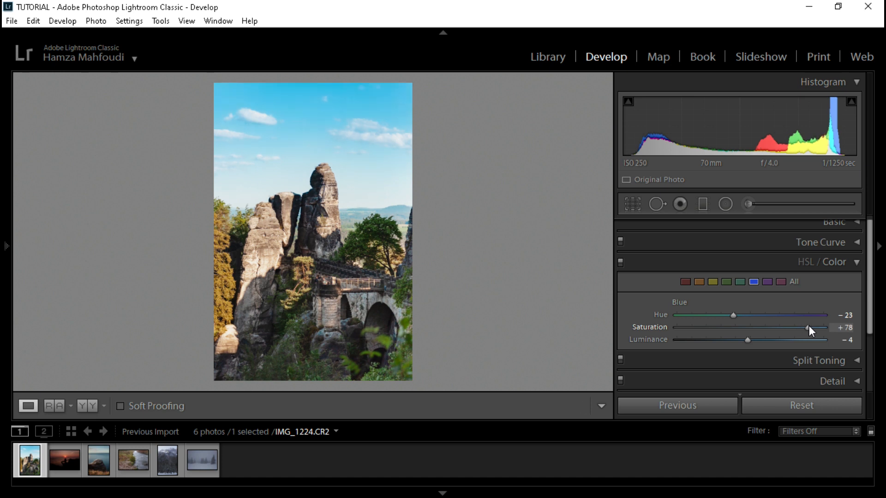
drag(734, 316, 740, 316)
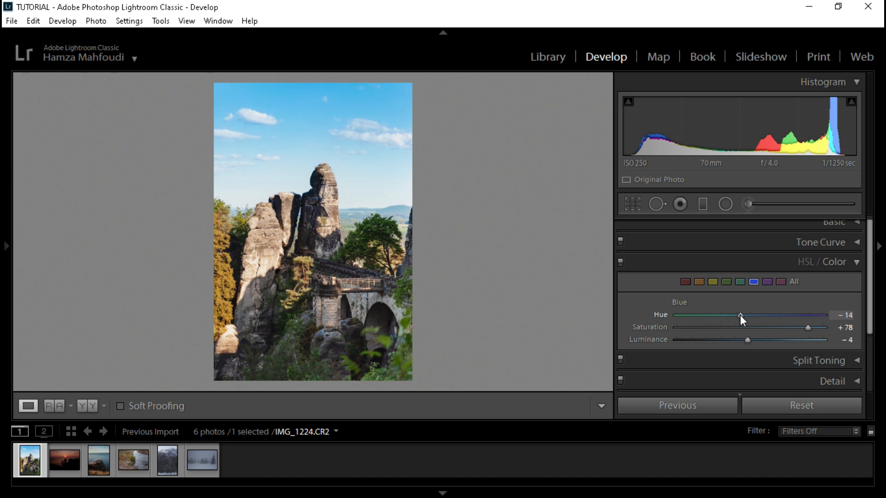
drag(740, 315, 738, 315)
drag(807, 328, 728, 340)
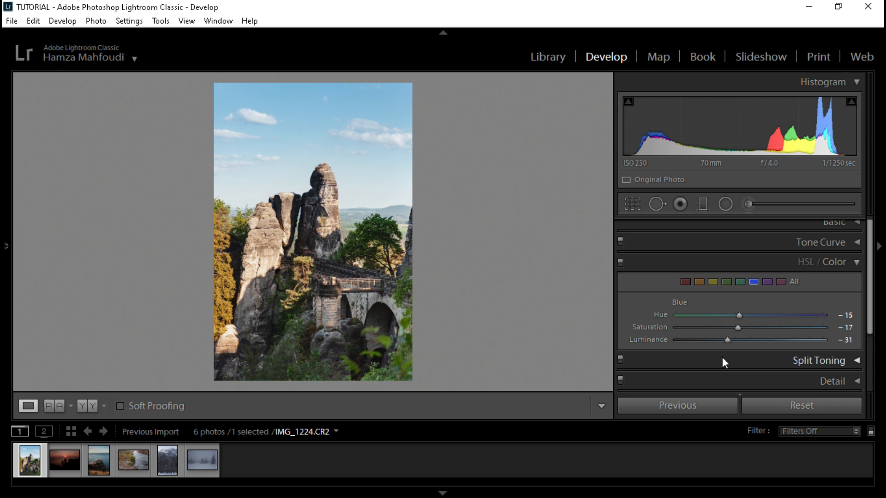
Step: Compare the edited photo with its original side by side, and return to the single-photo view
key(y)
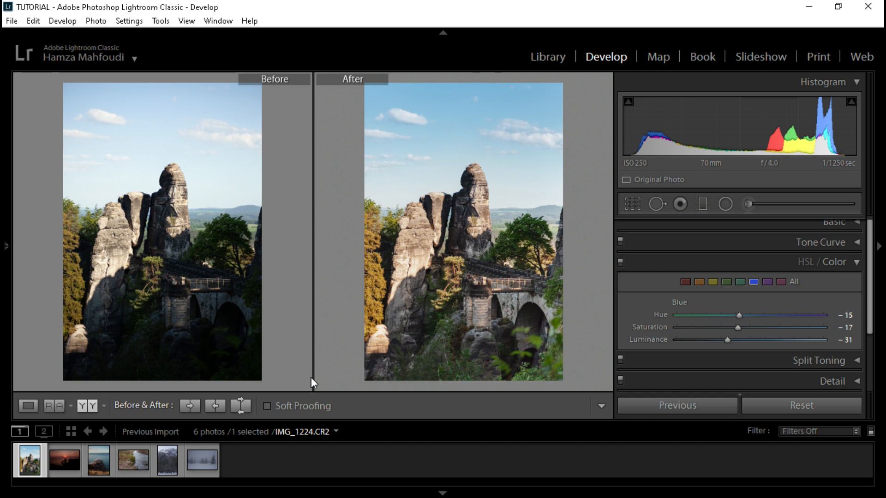
key(y)
key(y)
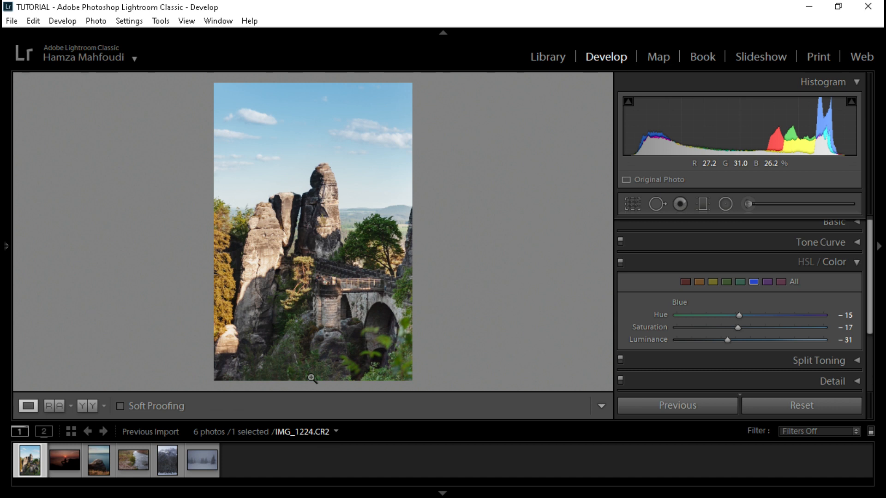
Step: Set the sharpening amount to 20 and radius to 0.5, and adjust the masking using its black-and-white mask preview
click(855, 261)
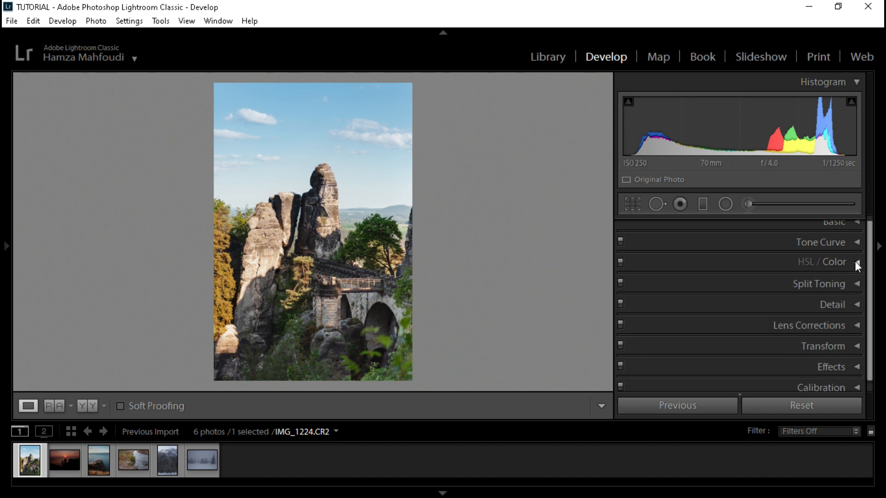
click(855, 307)
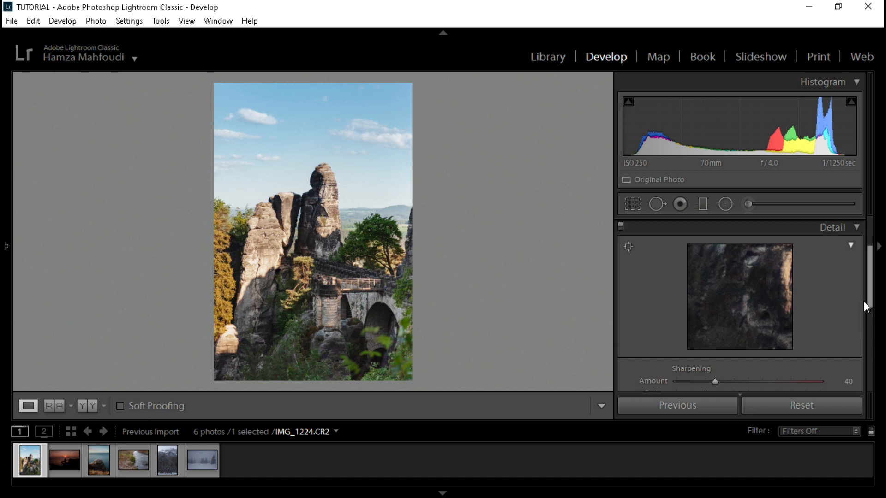
scroll(863, 302, down, 1)
drag(714, 346, 670, 362)
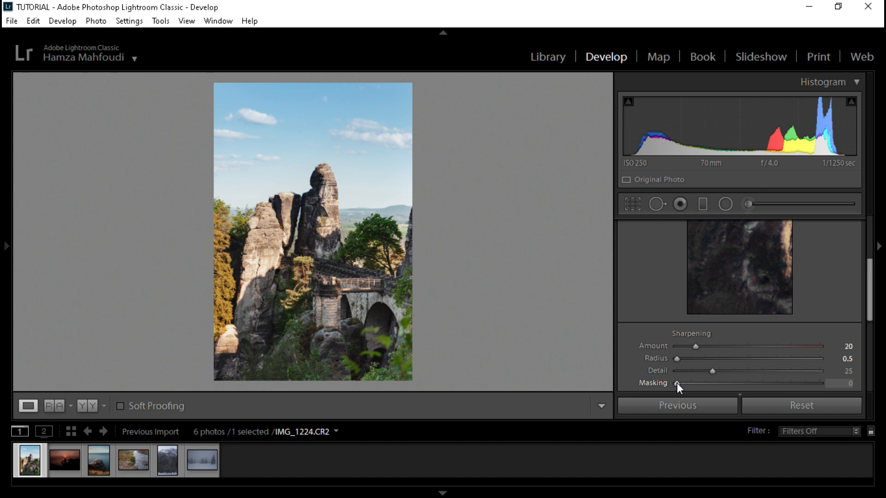
drag(677, 383, 744, 383)
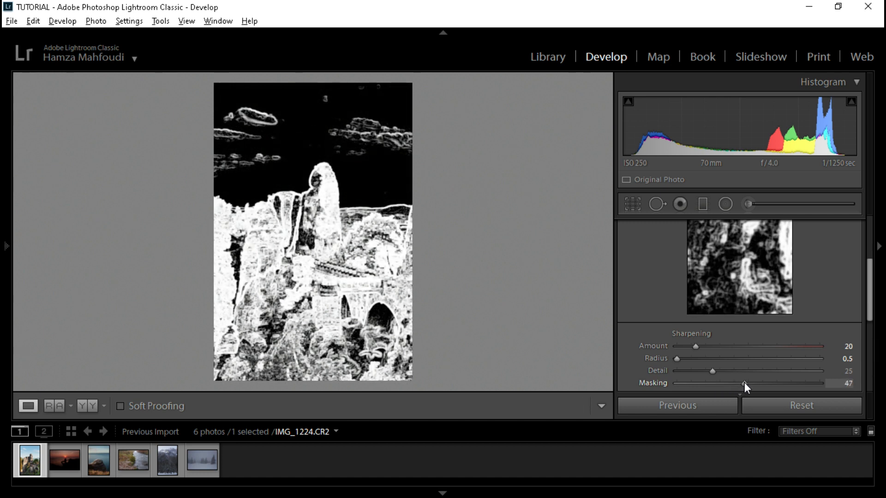
drag(744, 383, 716, 387)
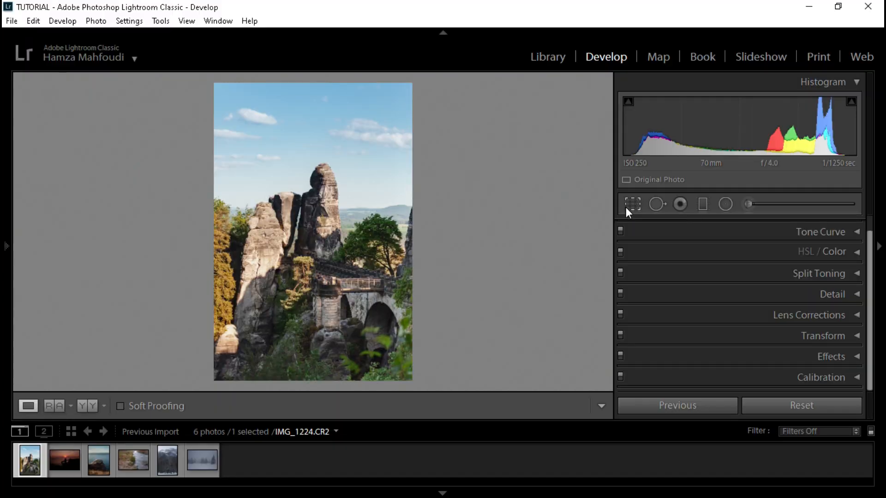
Step: Start cropping the photo with the aspect ratio set to 4 x 5 / 8 x 10
click(628, 207)
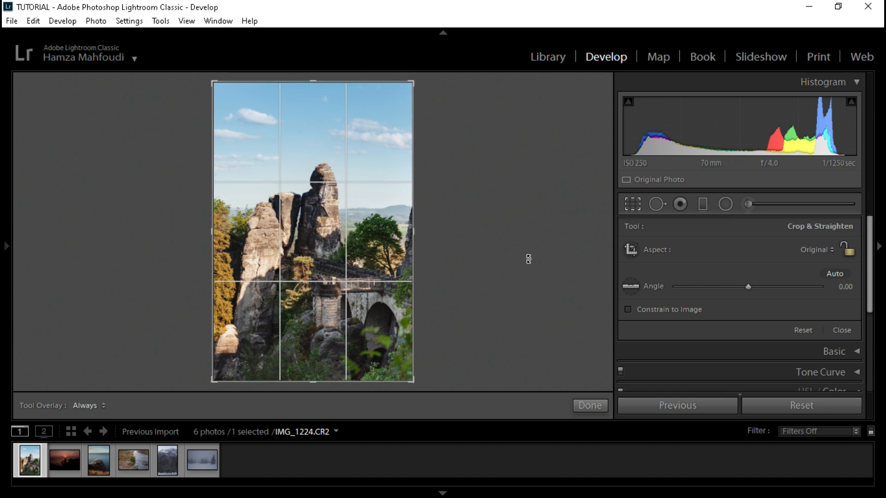
key(Return)
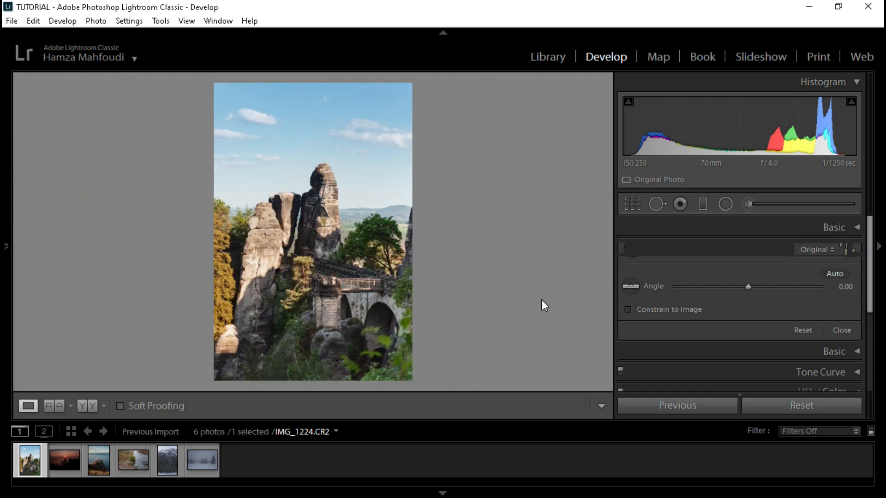
click(637, 210)
click(819, 253)
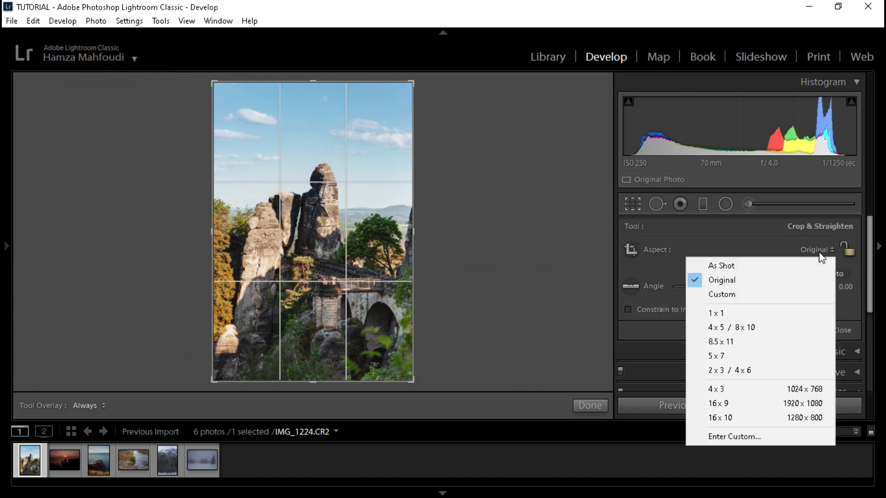
click(760, 326)
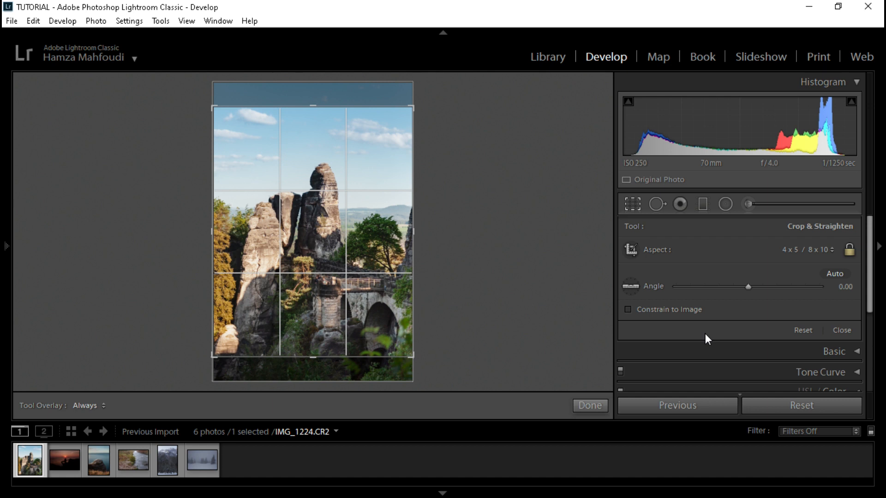
Step: Try shifting the photo slightly upward within the 4 x 5 crop frame, and undo the repositioning
key(Up)
key(Up)
key(Down)
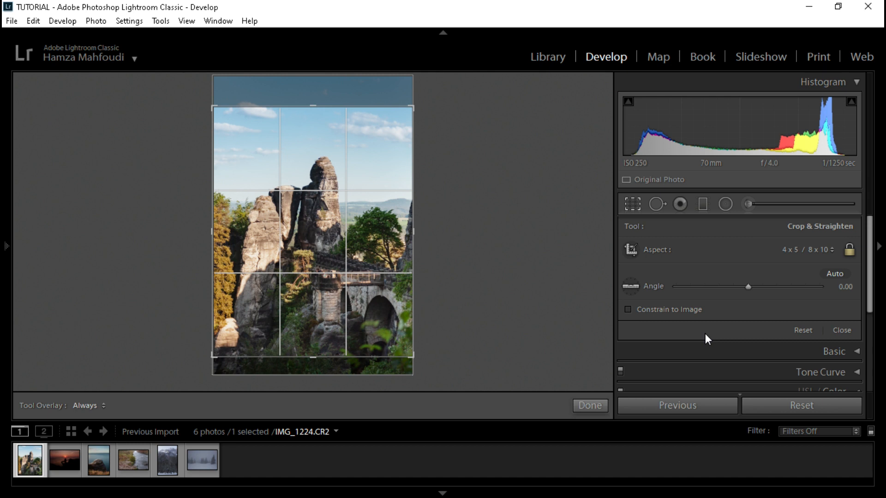
key(Return)
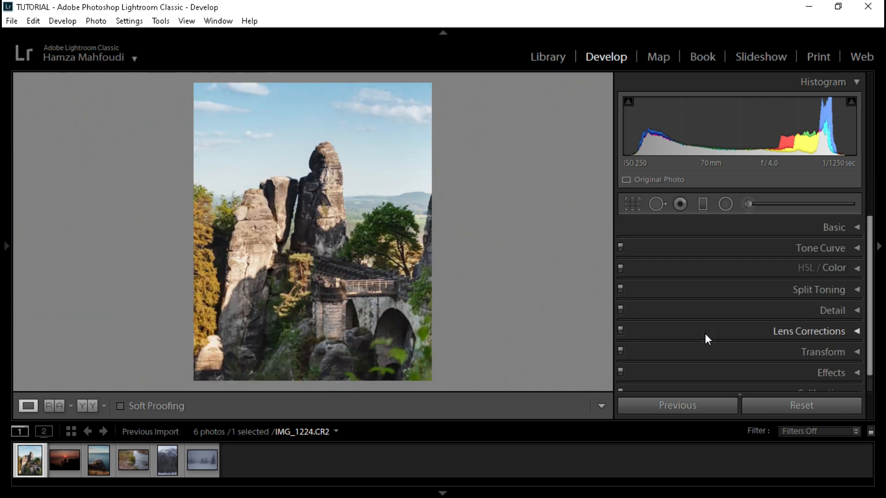
key(ctrl+z)
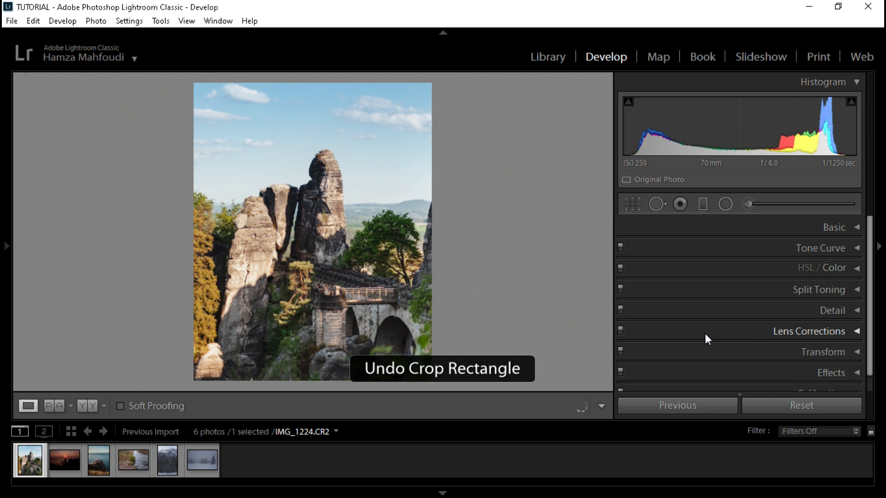